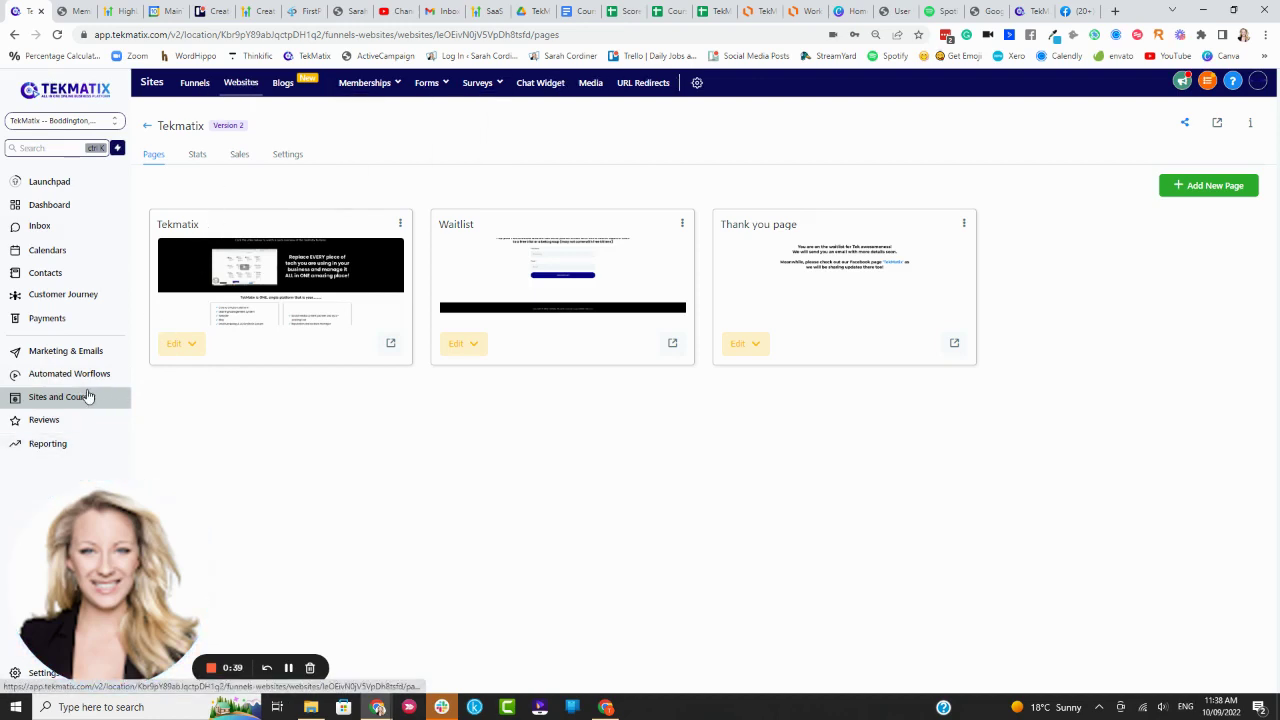
- From the Websites list, open the Tekmatix homepage for editing in the same tab
click(241, 84)
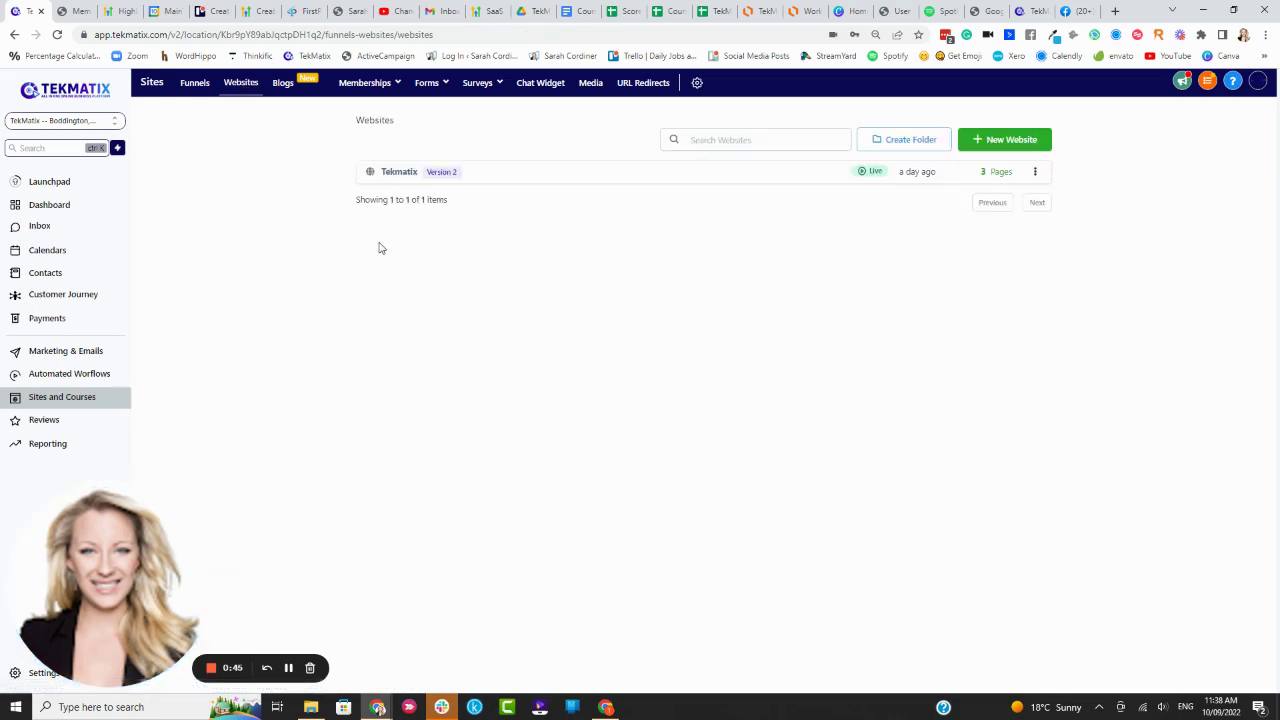
click(398, 173)
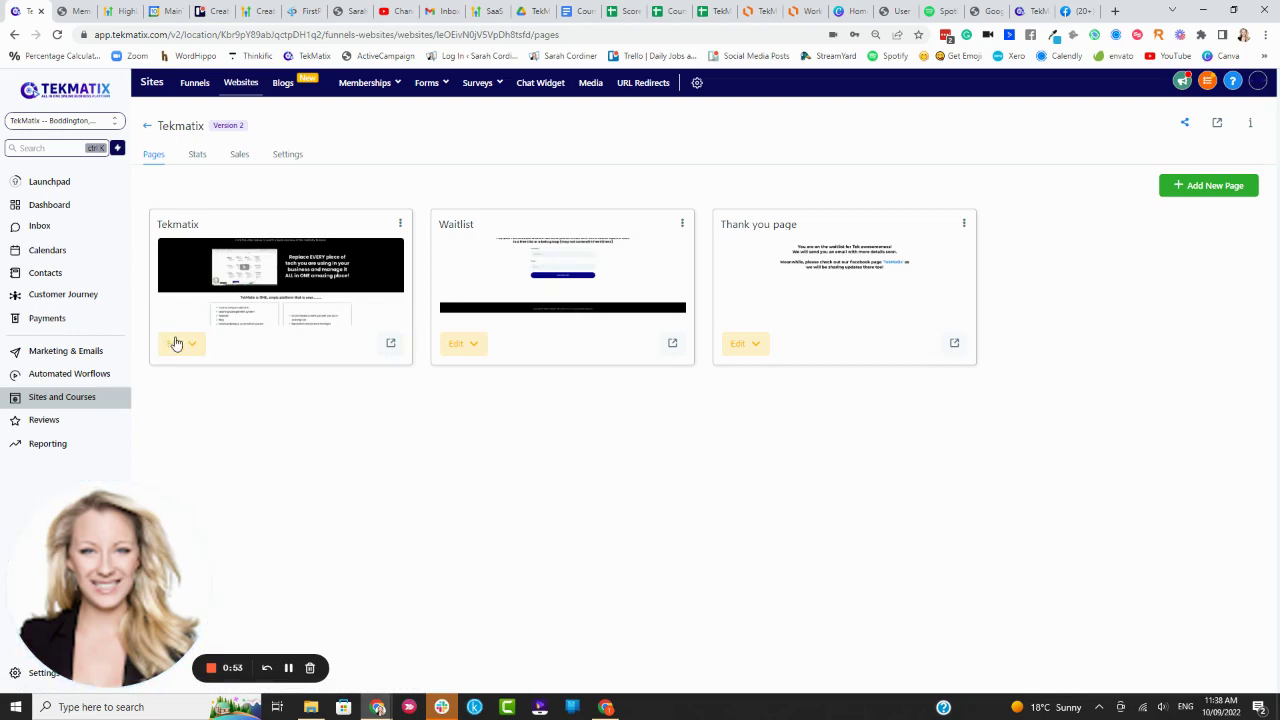
click(176, 343)
click(203, 380)
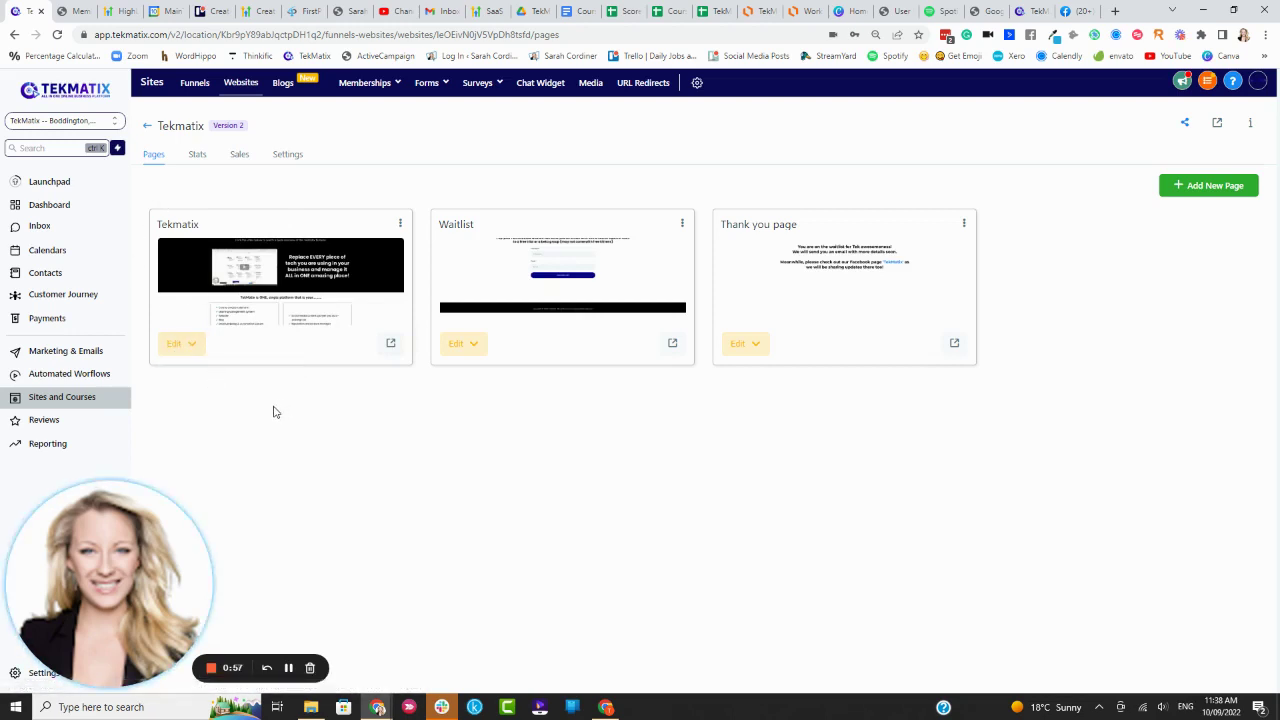
click(180, 340)
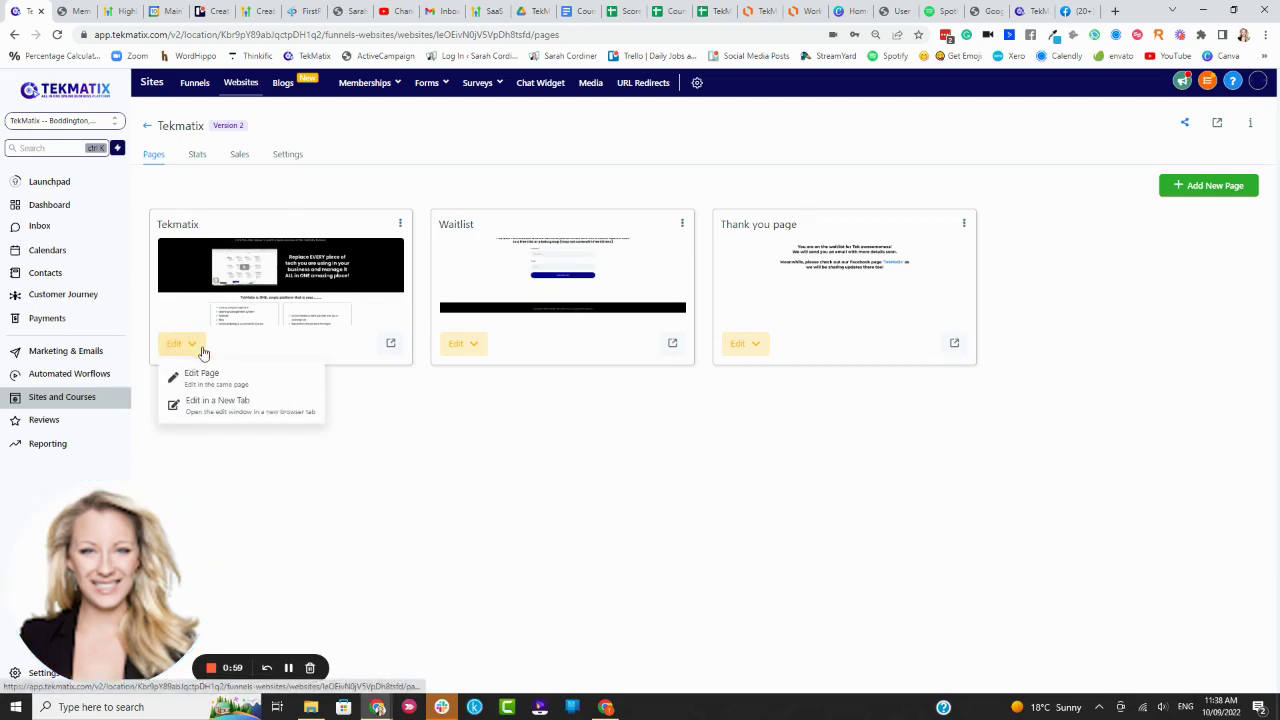
- Confirm same-tab editing and scroll the canvas from the footer up to the logo and Join Wait List header
click(203, 373)
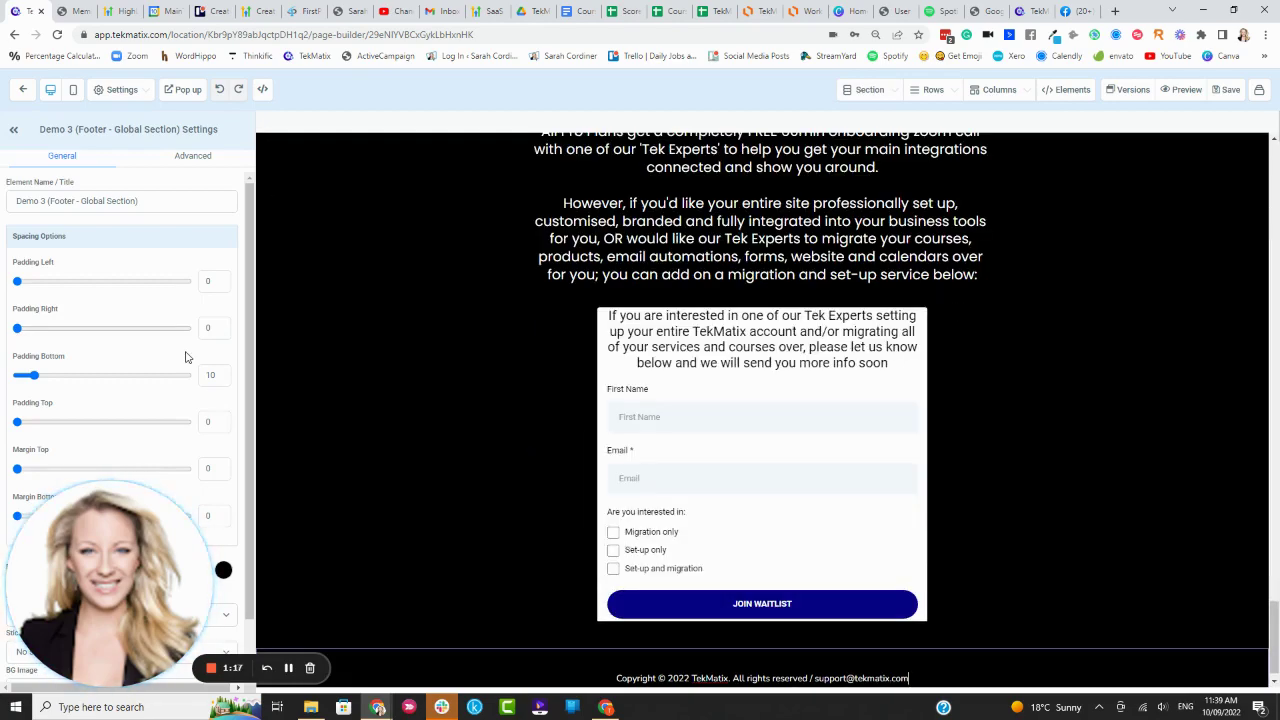
scroll(407, 339, up, 5)
scroll(420, 335, up, 5)
scroll(432, 330, up, 5)
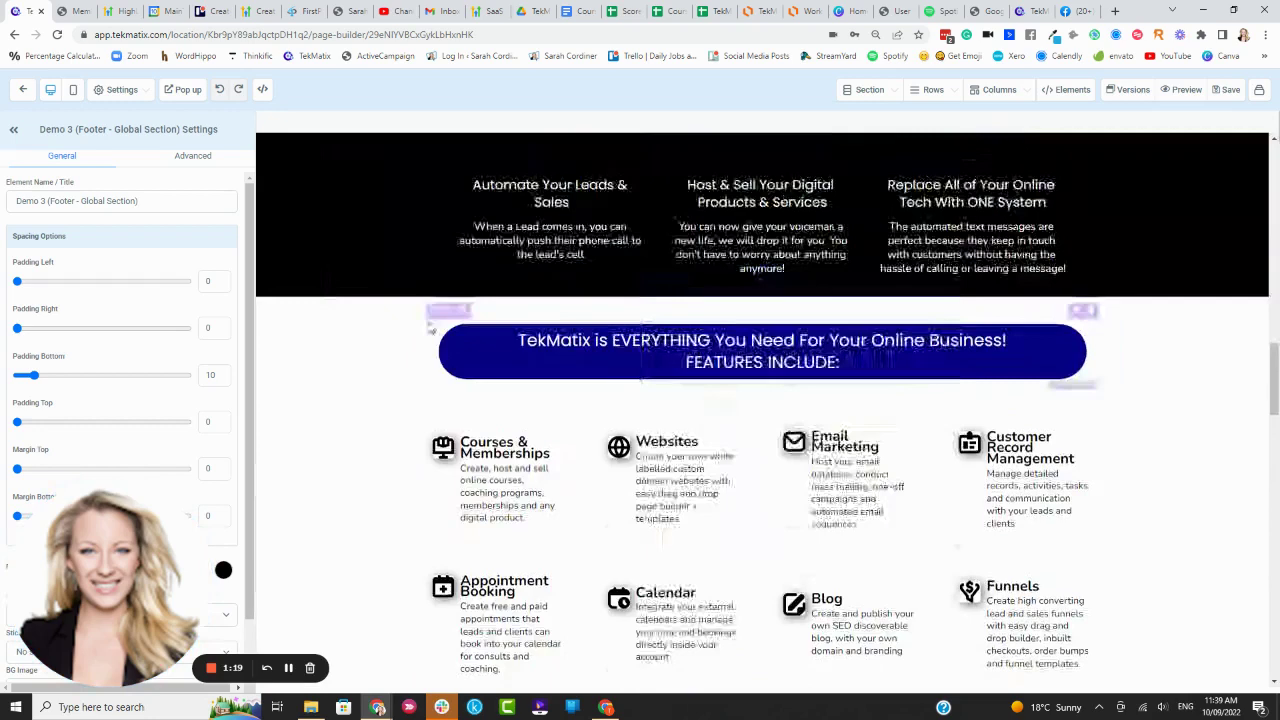
scroll(432, 330, up, 4)
scroll(891, 306, up, 1)
scroll(897, 276, up, 1)
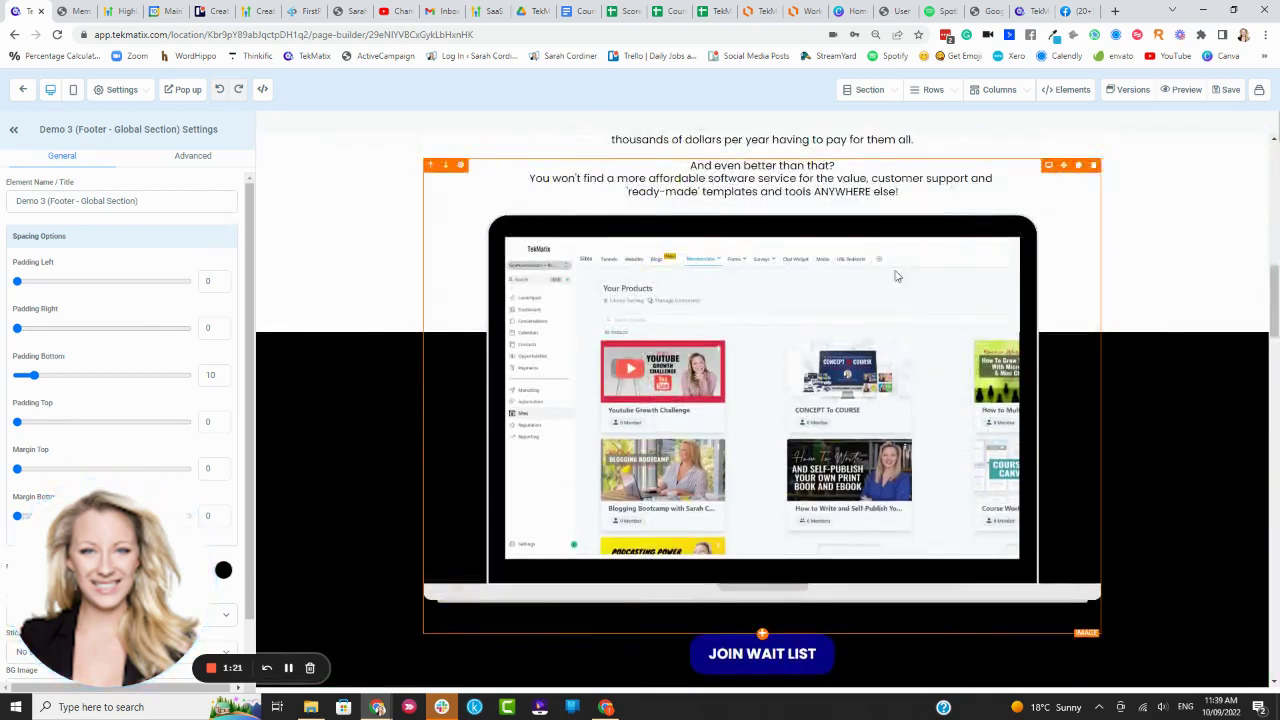
scroll(897, 276, up, 5)
scroll(937, 243, up, 5)
scroll(565, 230, up, 2)
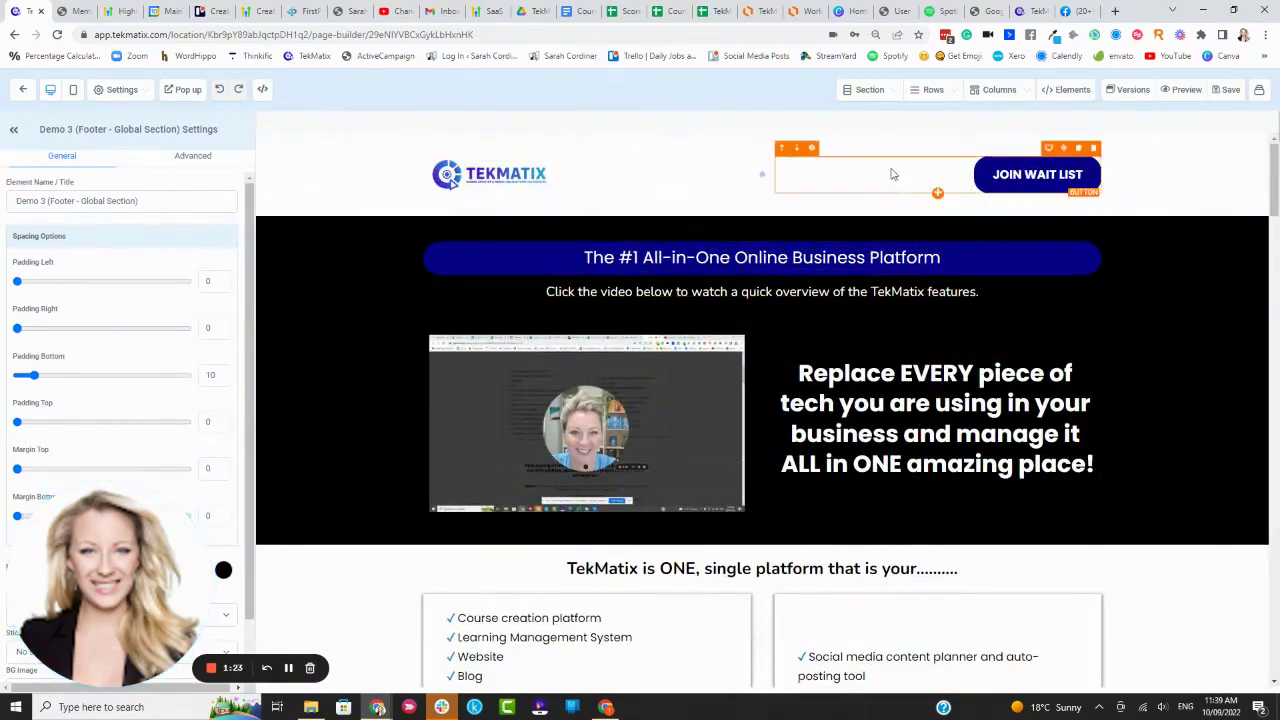
- Select the top headline to view its settings
click(793, 258)
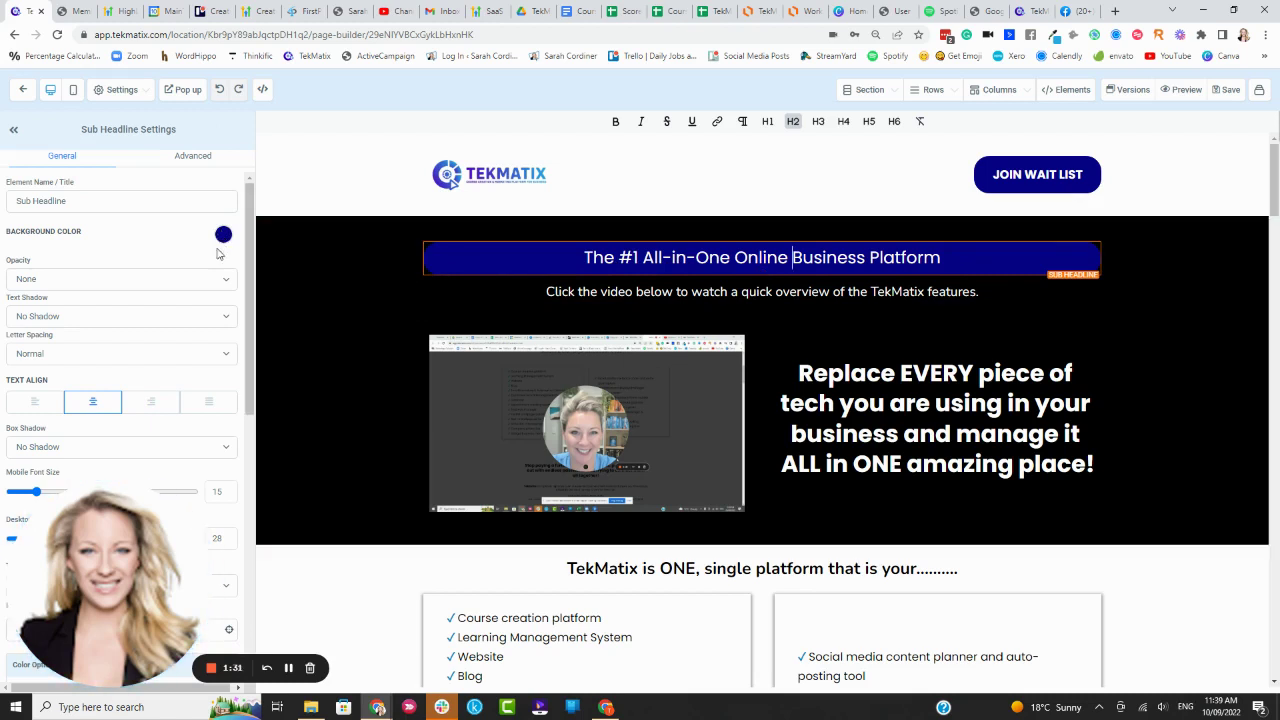
scroll(199, 268, down, 3)
scroll(110, 260, up, 2)
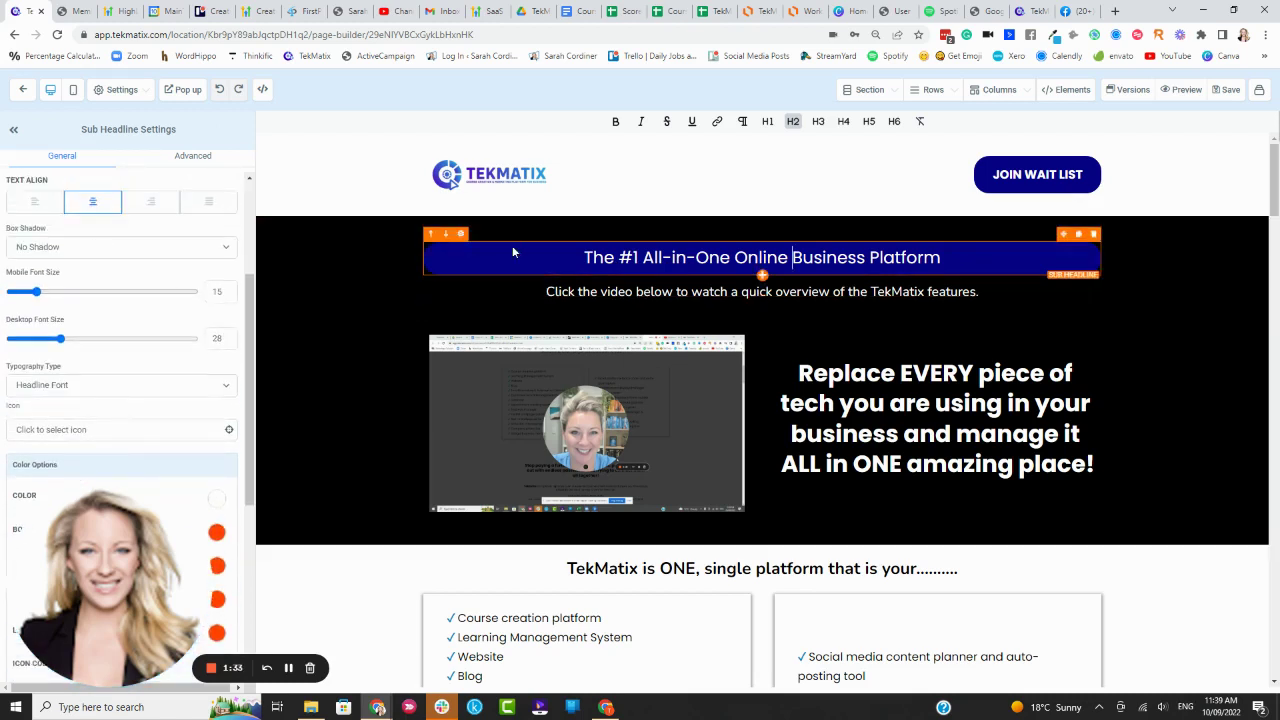
- Scroll past the platform features grid to the 'Create, Host & Sell Your Online Courses' section
scroll(112, 308, down, 1)
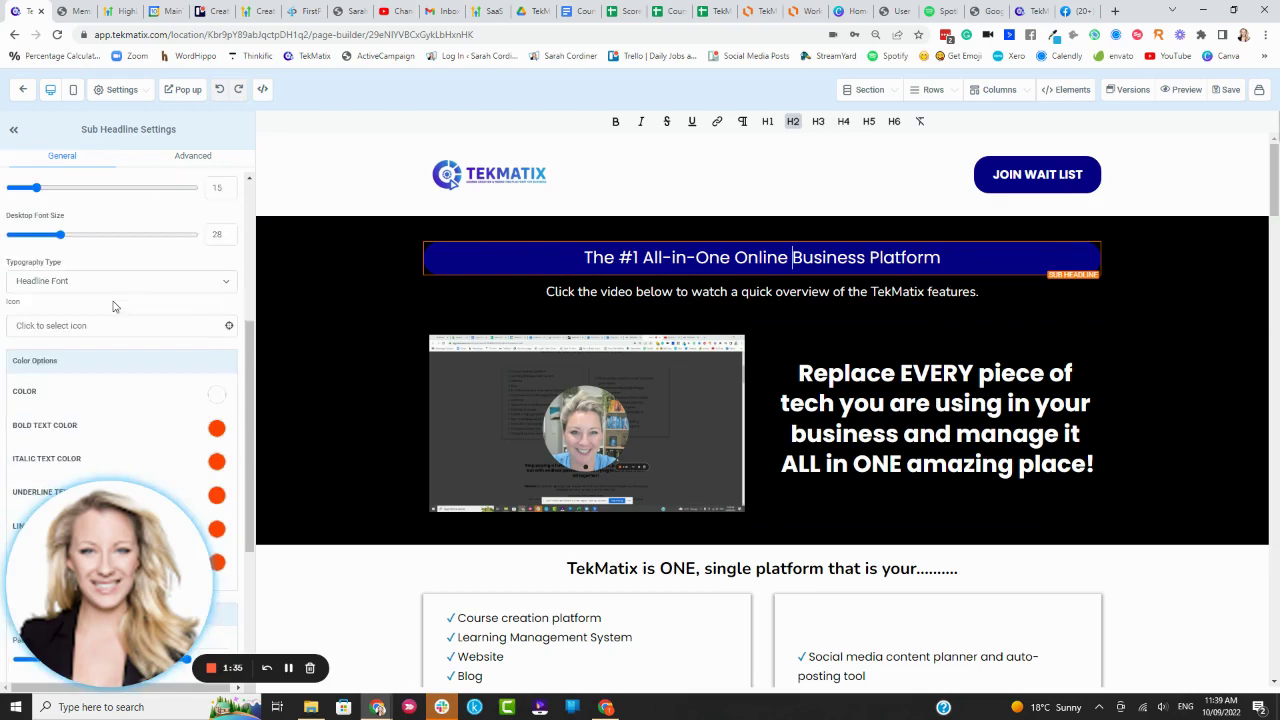
scroll(95, 330, down, 1)
scroll(110, 330, down, 2)
scroll(160, 305, down, 1)
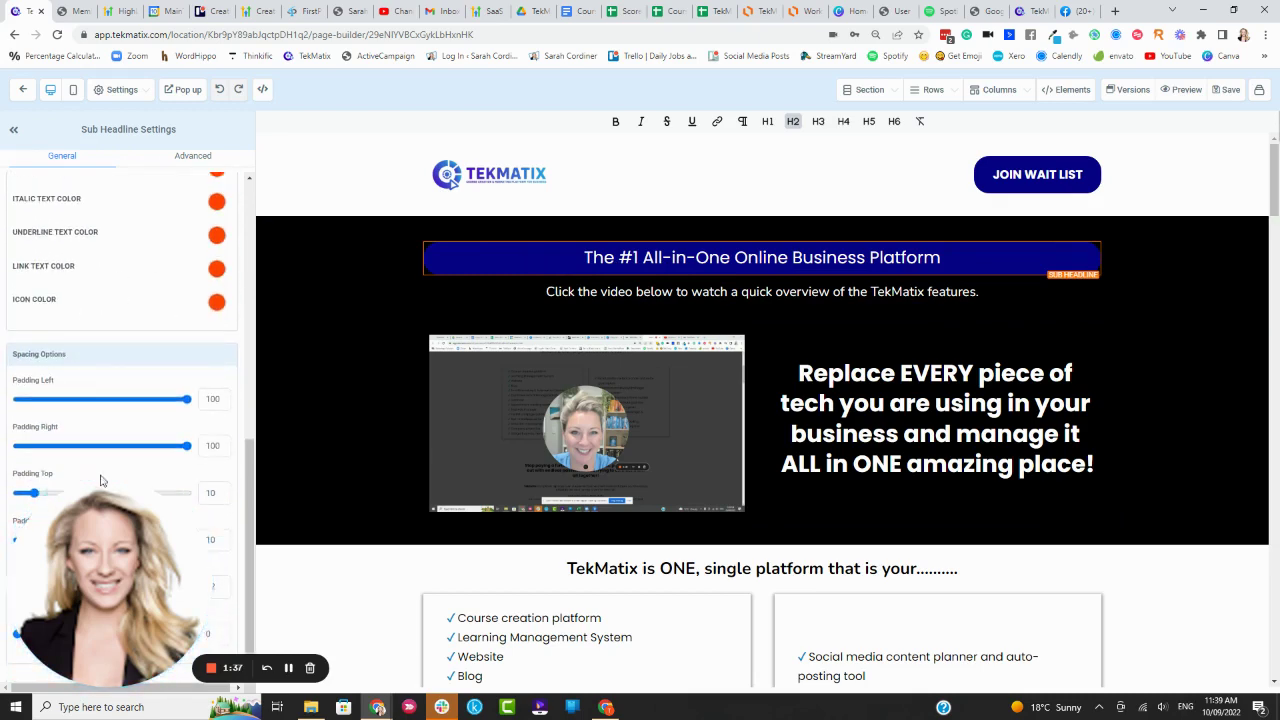
scroll(857, 271, down, 1)
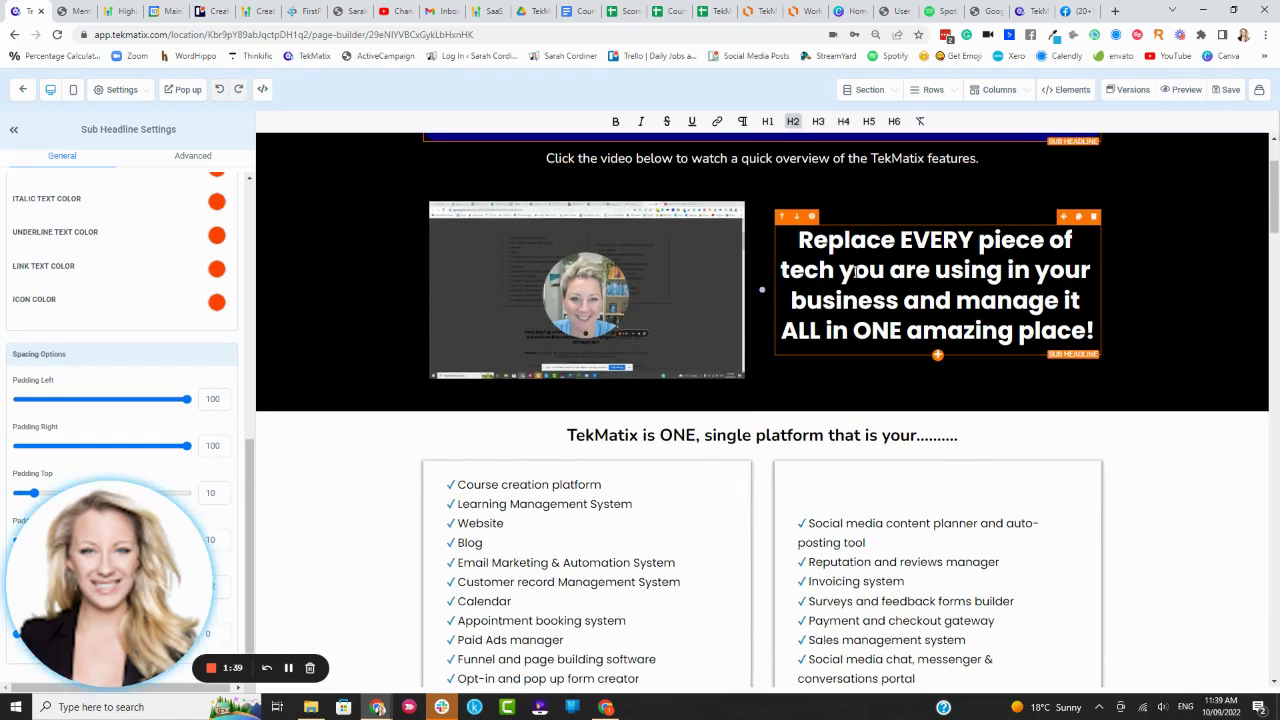
scroll(857, 271, down, 1)
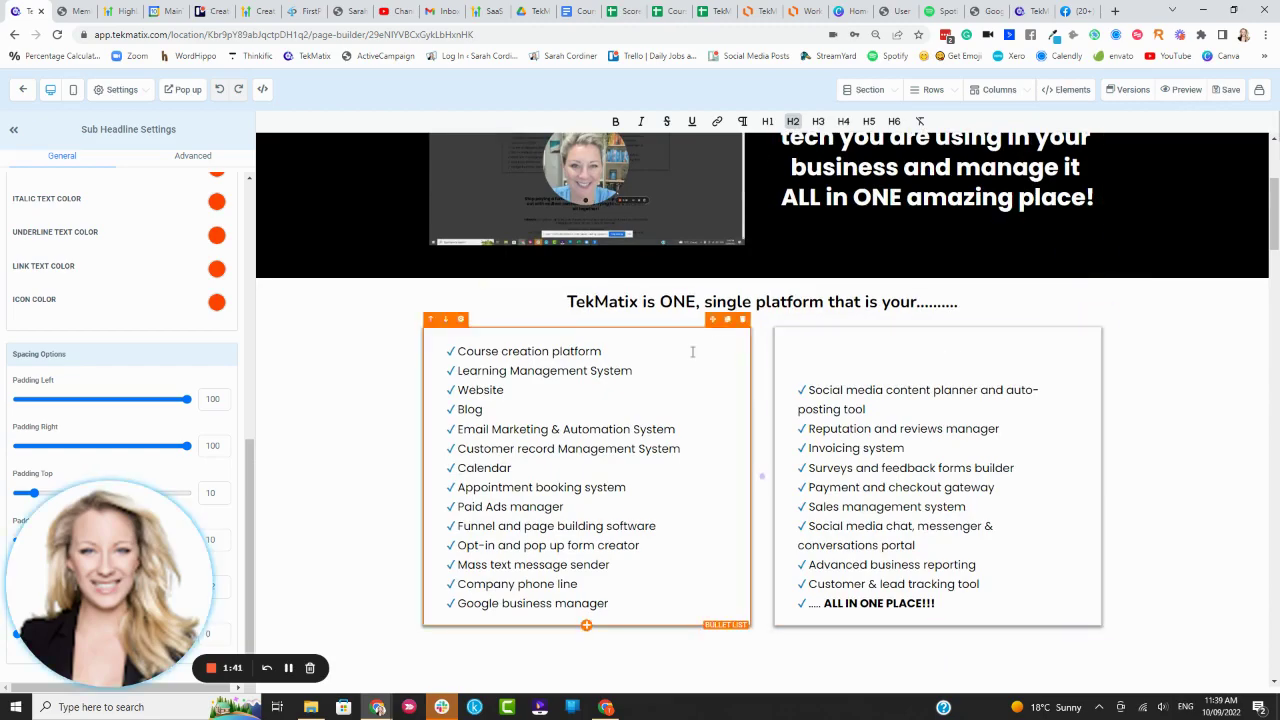
scroll(720, 330, down, 2)
scroll(777, 294, down, 1)
scroll(778, 280, down, 2)
scroll(778, 272, down, 2)
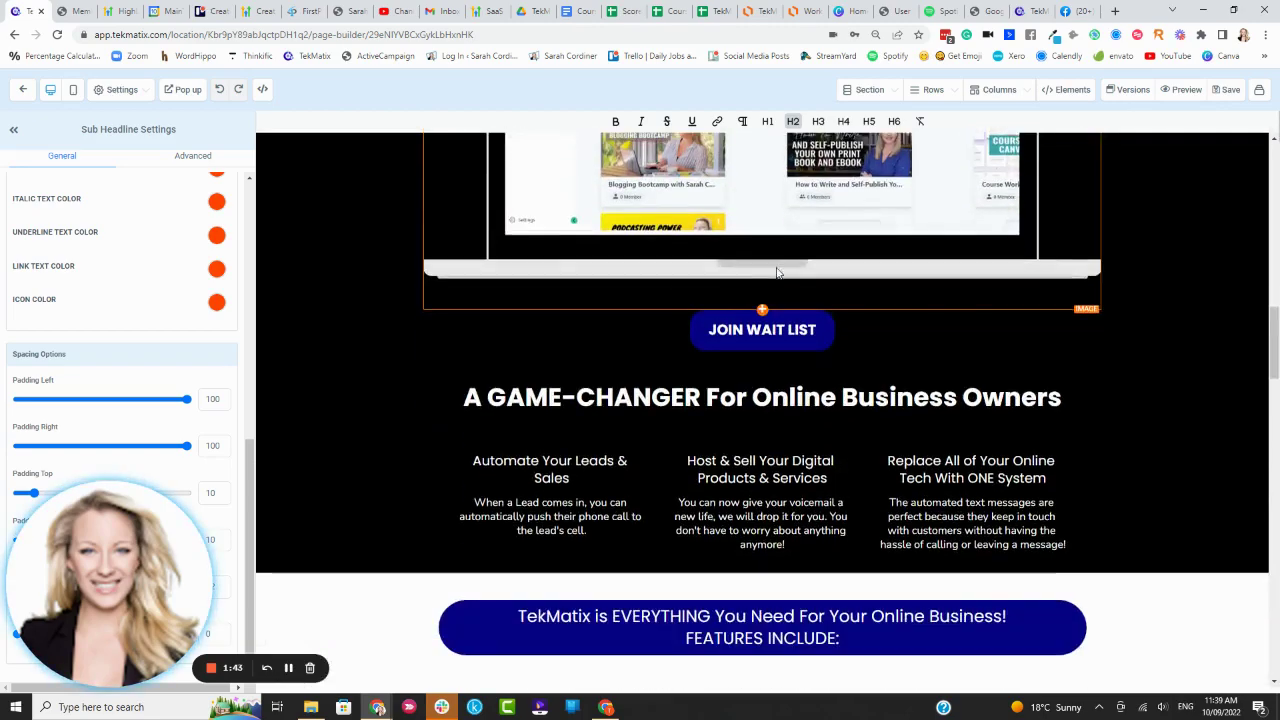
scroll(777, 272, down, 1)
scroll(760, 277, down, 1)
scroll(780, 285, down, 1)
scroll(840, 294, down, 2)
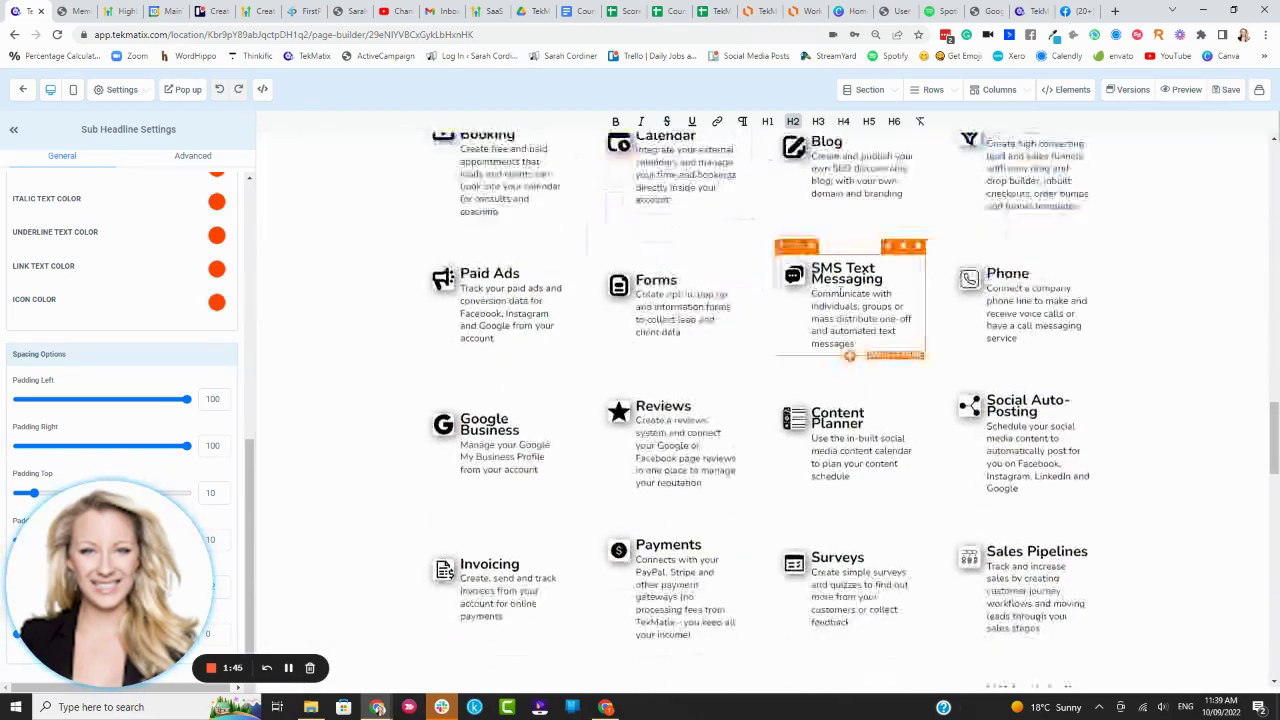
scroll(846, 290, down, 2)
scroll(849, 285, down, 3)
scroll(849, 282, down, 3)
scroll(849, 282, up, 3)
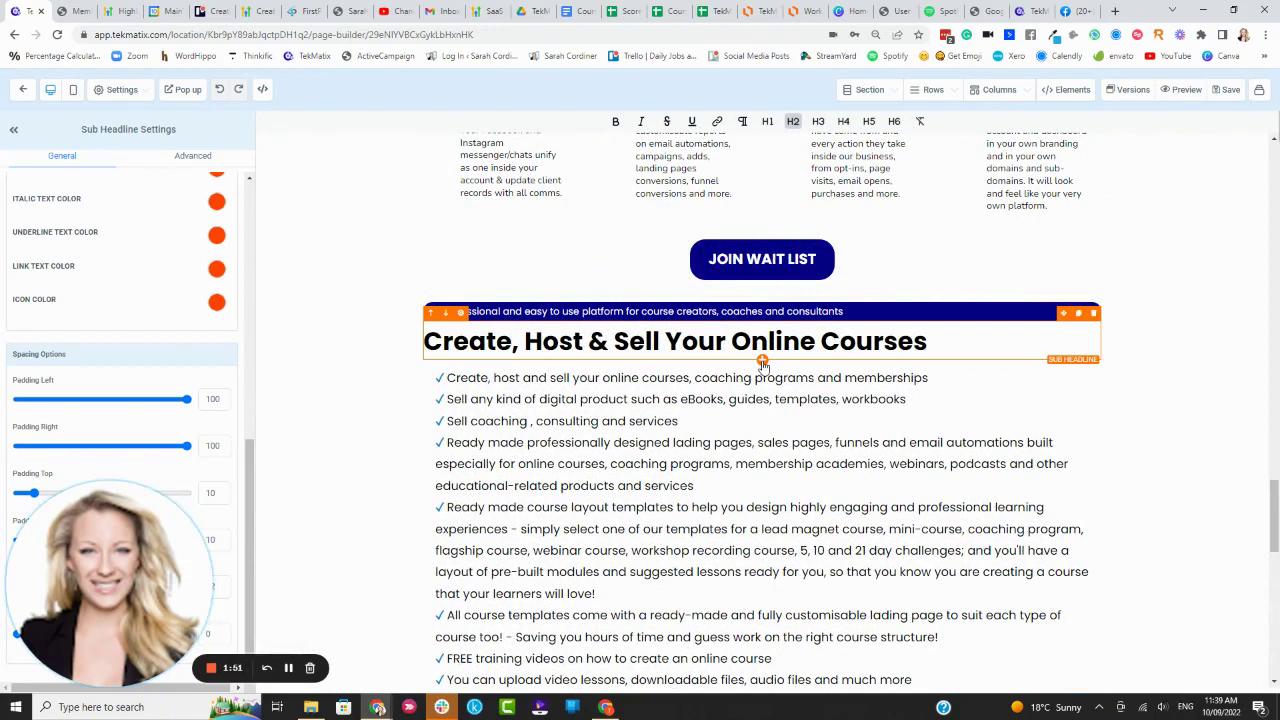
- Add a video element beneath the 'Create, Host & Sell Your Online Courses' heading
click(762, 361)
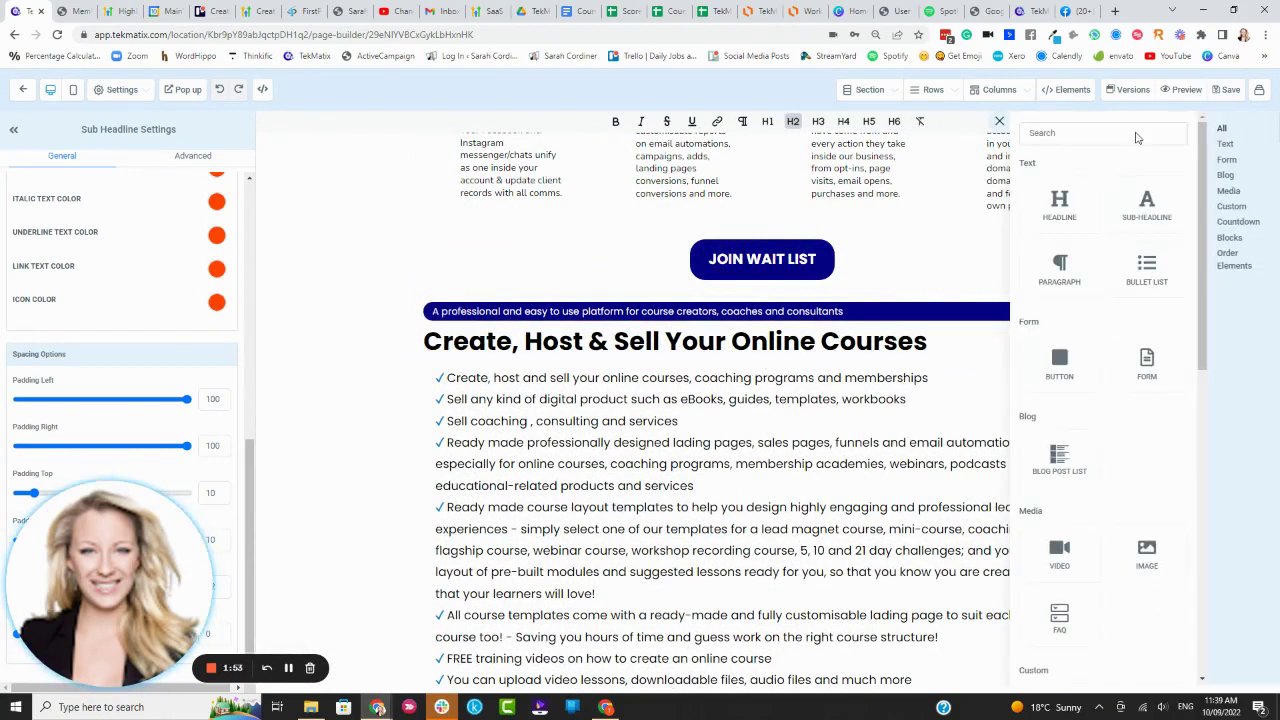
scroll(1143, 340, down, 1)
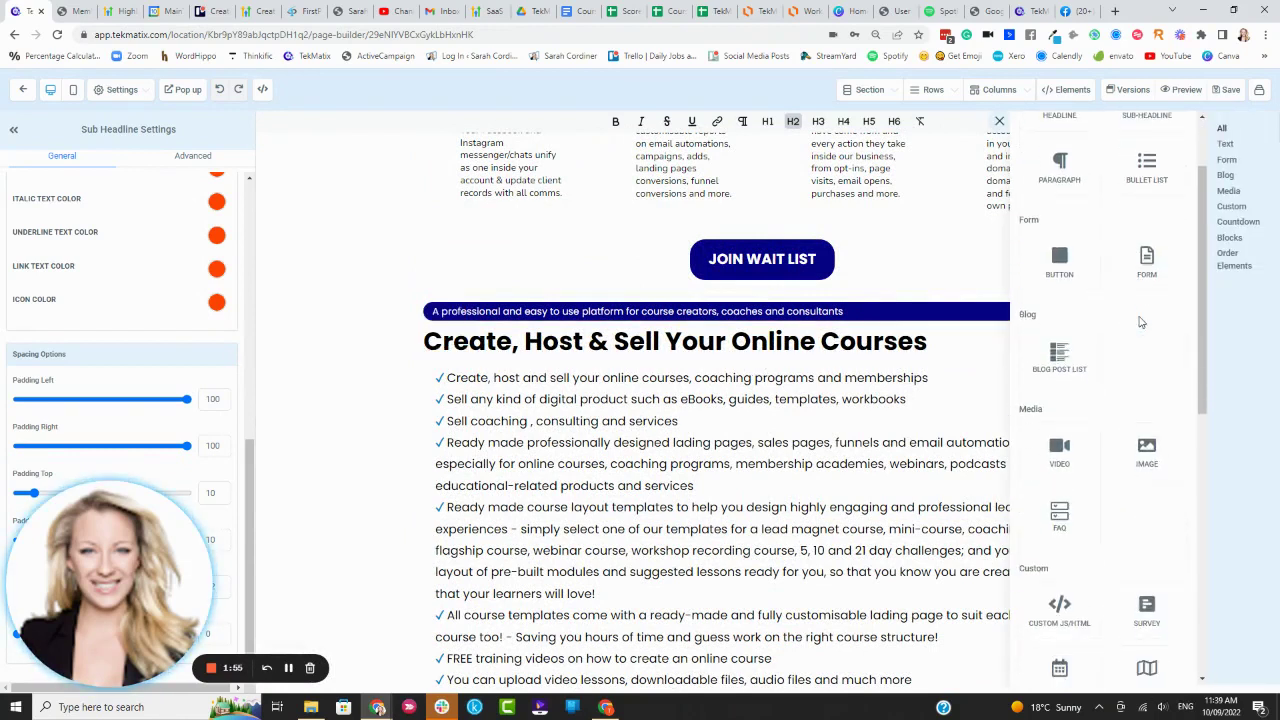
scroll(1140, 320, down, 1)
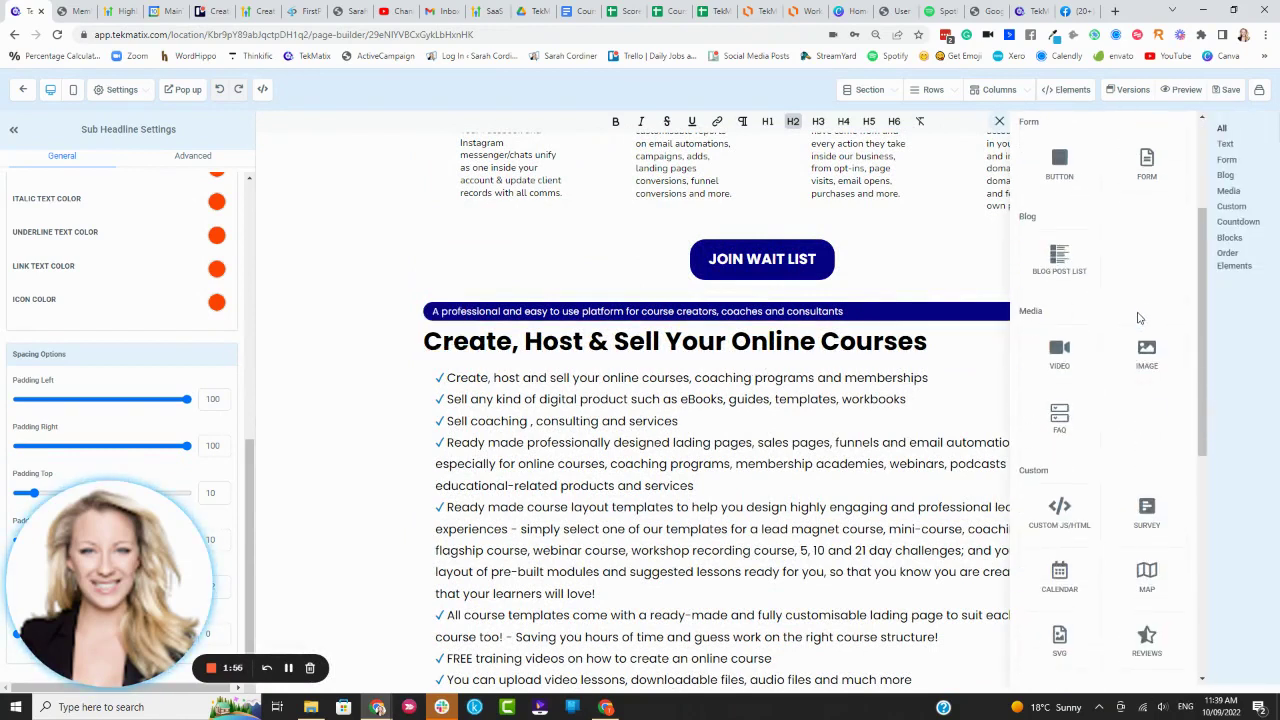
click(1071, 352)
scroll(790, 266, up, 1)
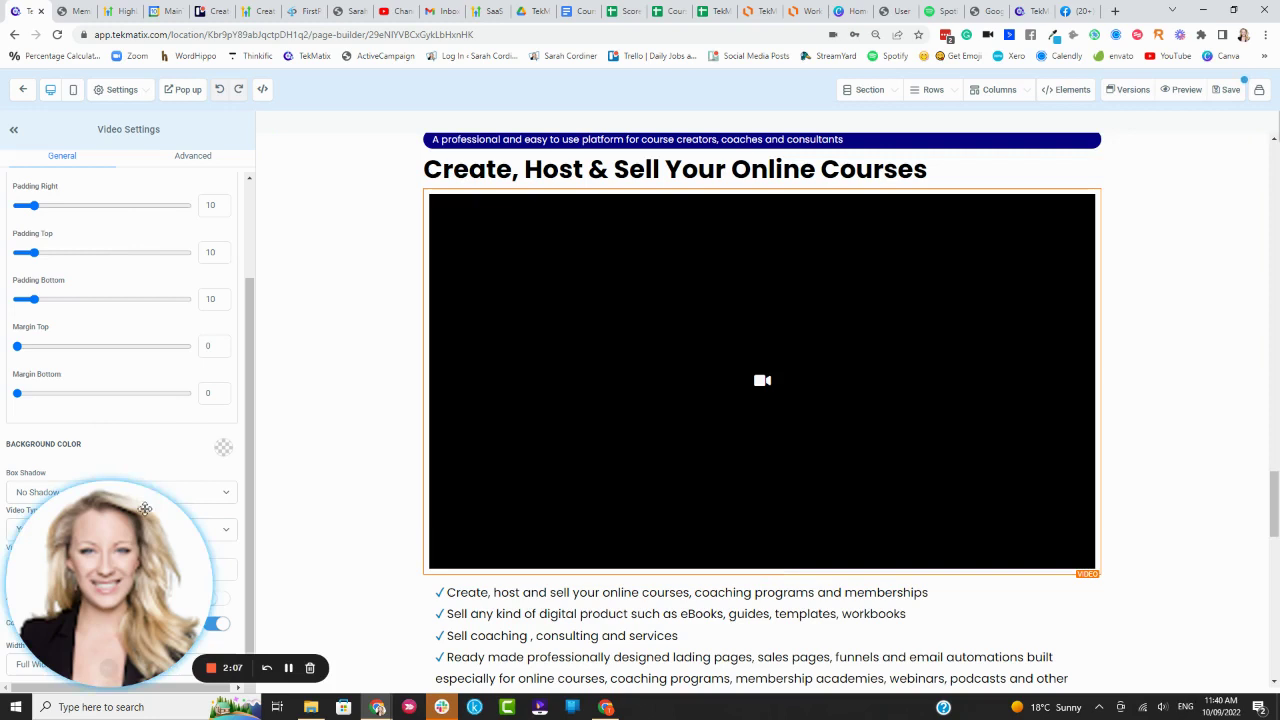
click(102, 668)
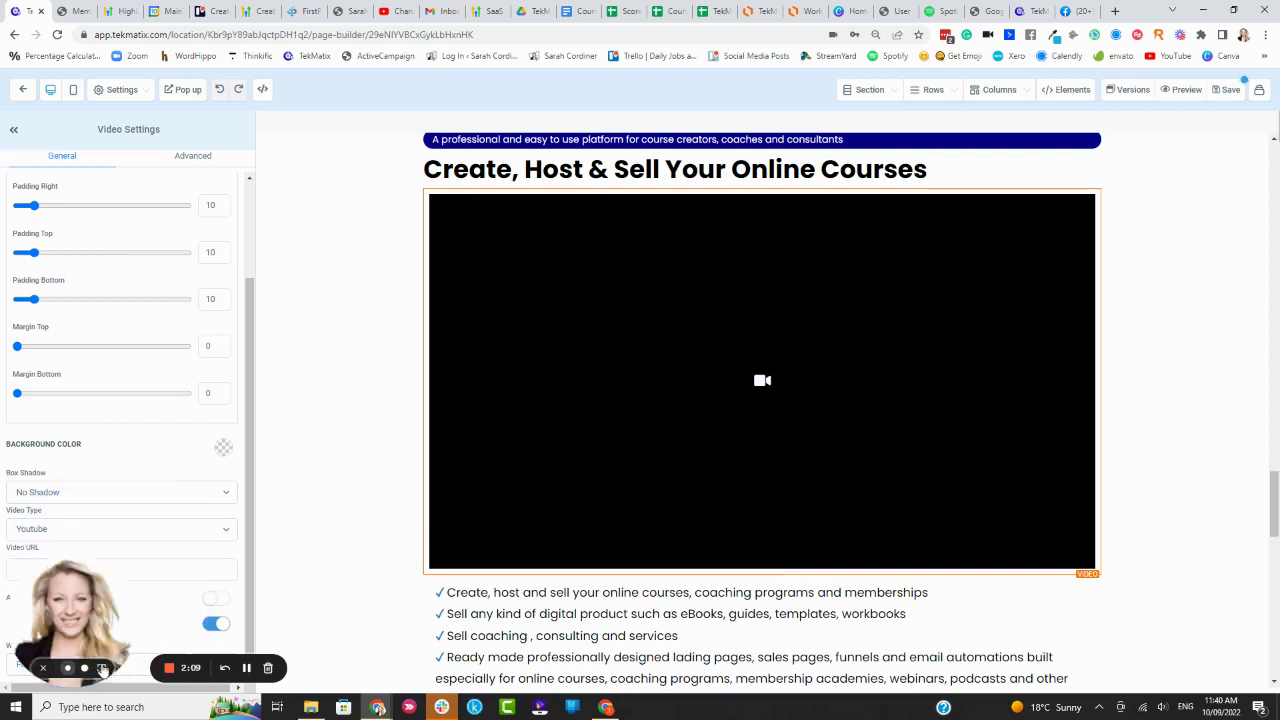
drag(75, 624, 352, 624)
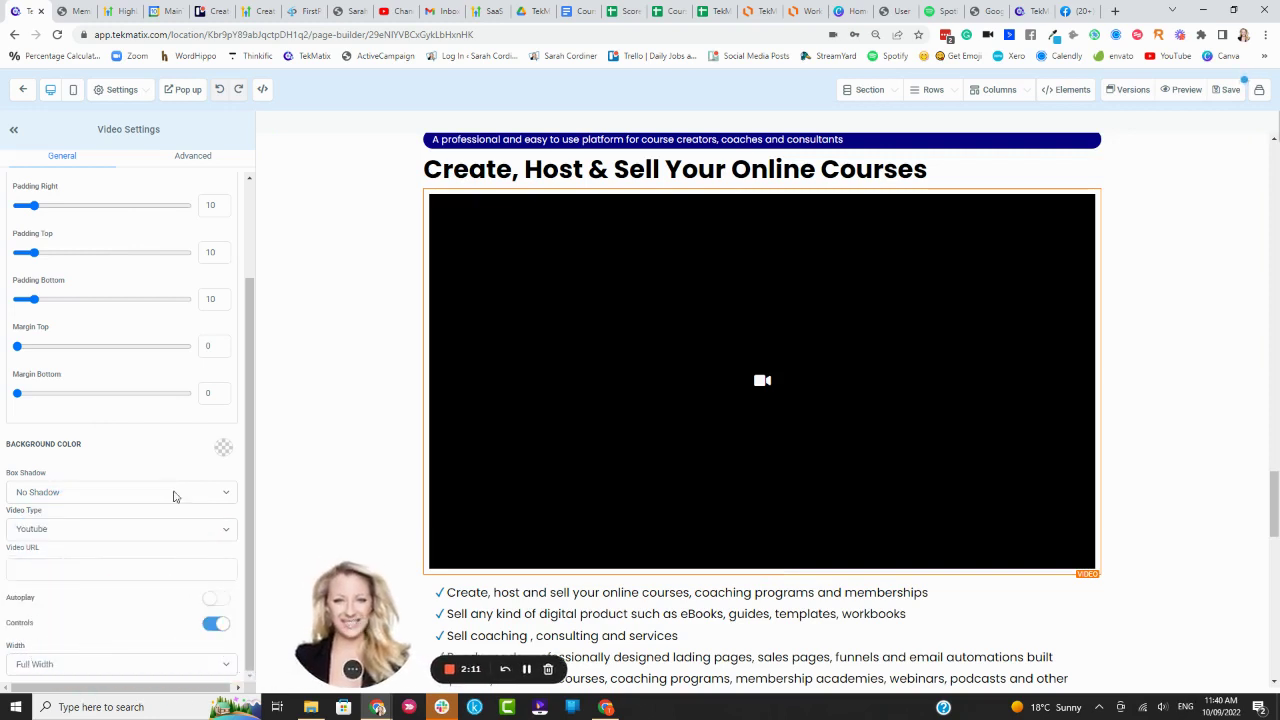
click(56, 530)
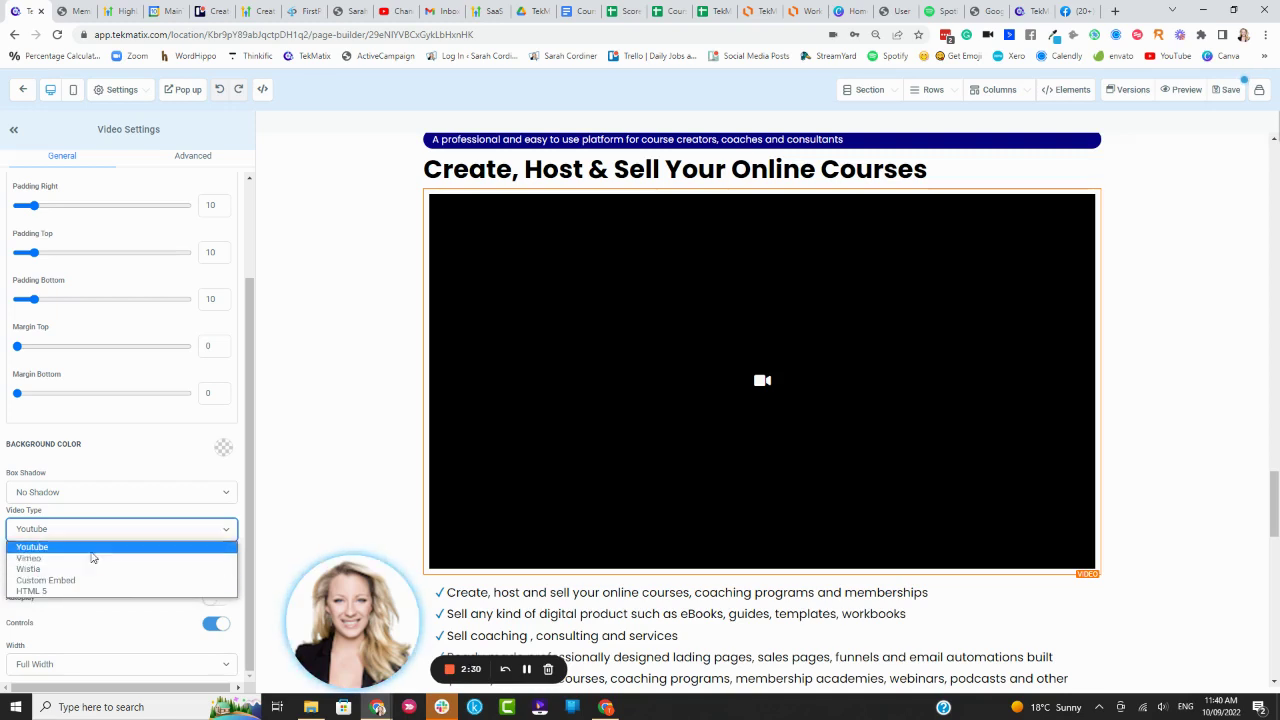
click(82, 547)
click(66, 568)
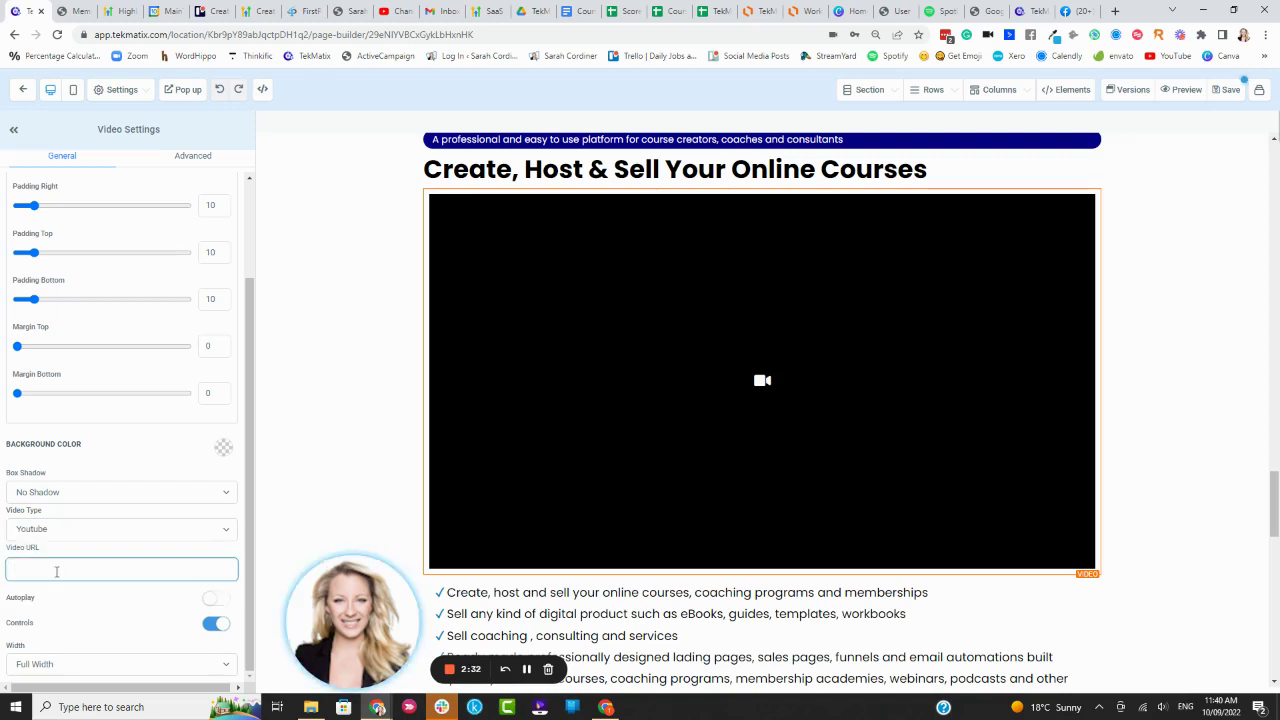
text(https://youtu.be/2N-yC8b7dpw)
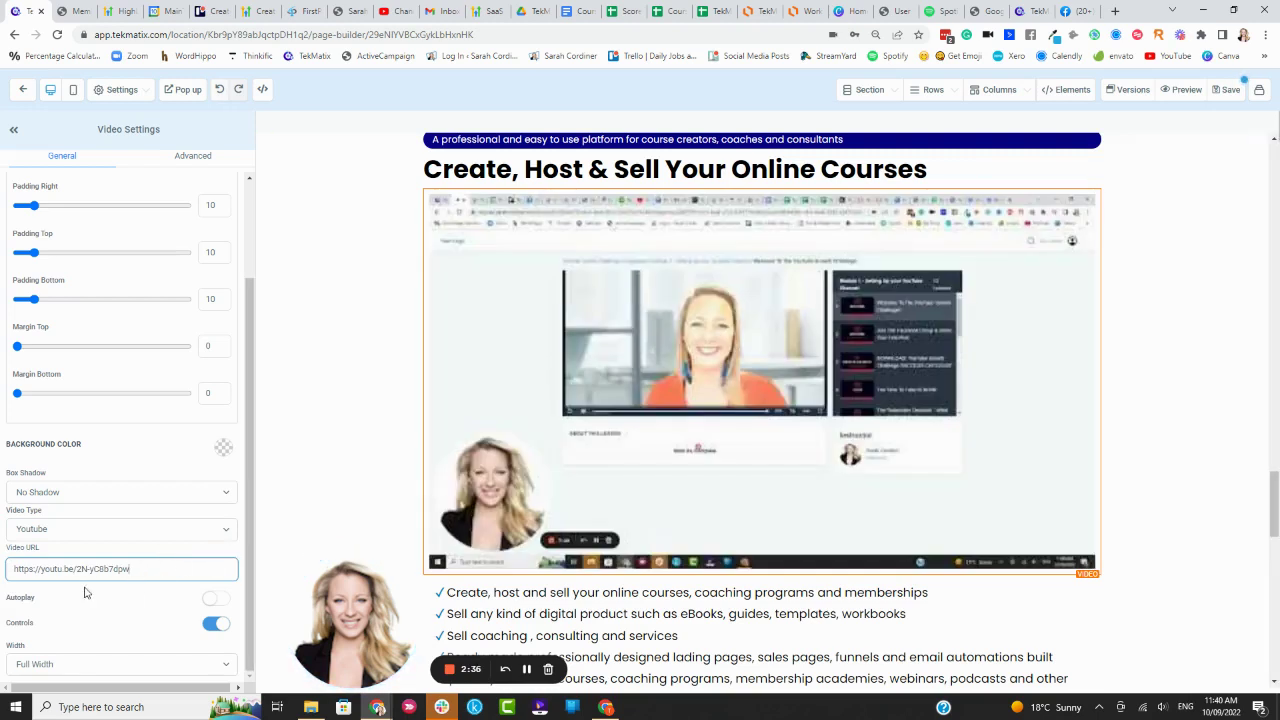
- Toggle Autoplay on, then back off so the video does not autoplay
click(216, 601)
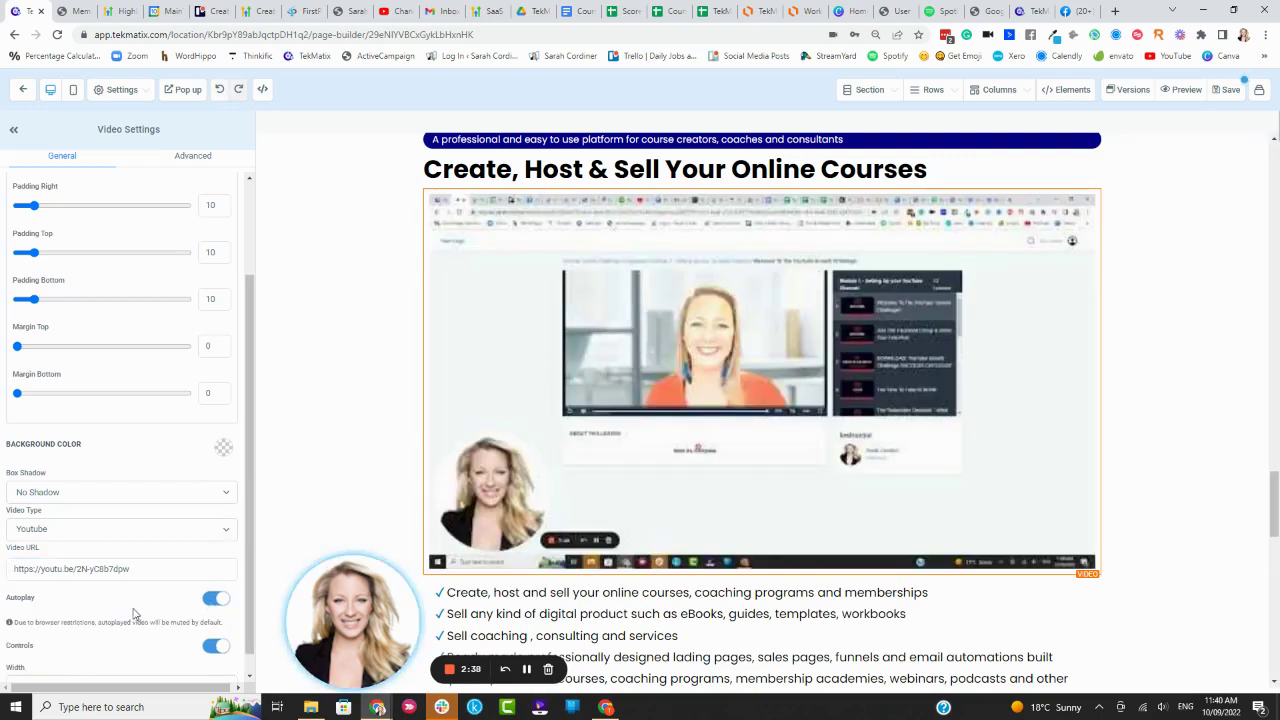
scroll(134, 613, down, 1)
click(210, 580)
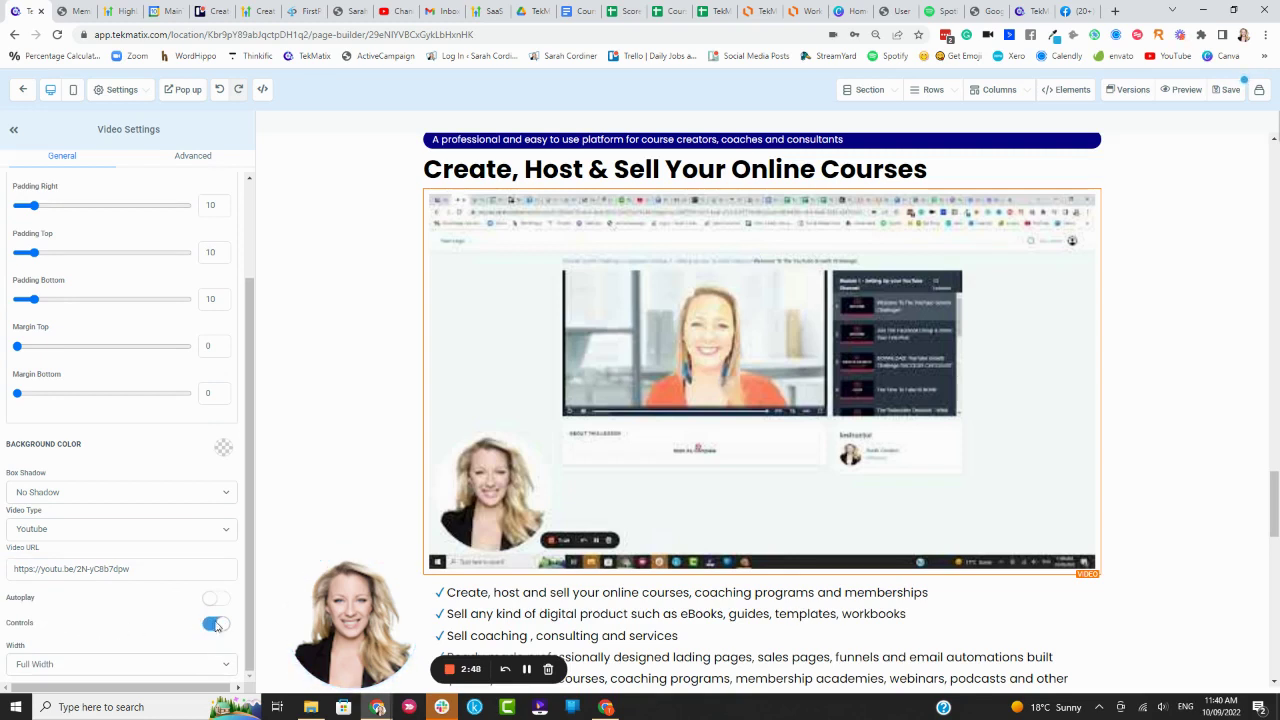
mouse_move(567, 553)
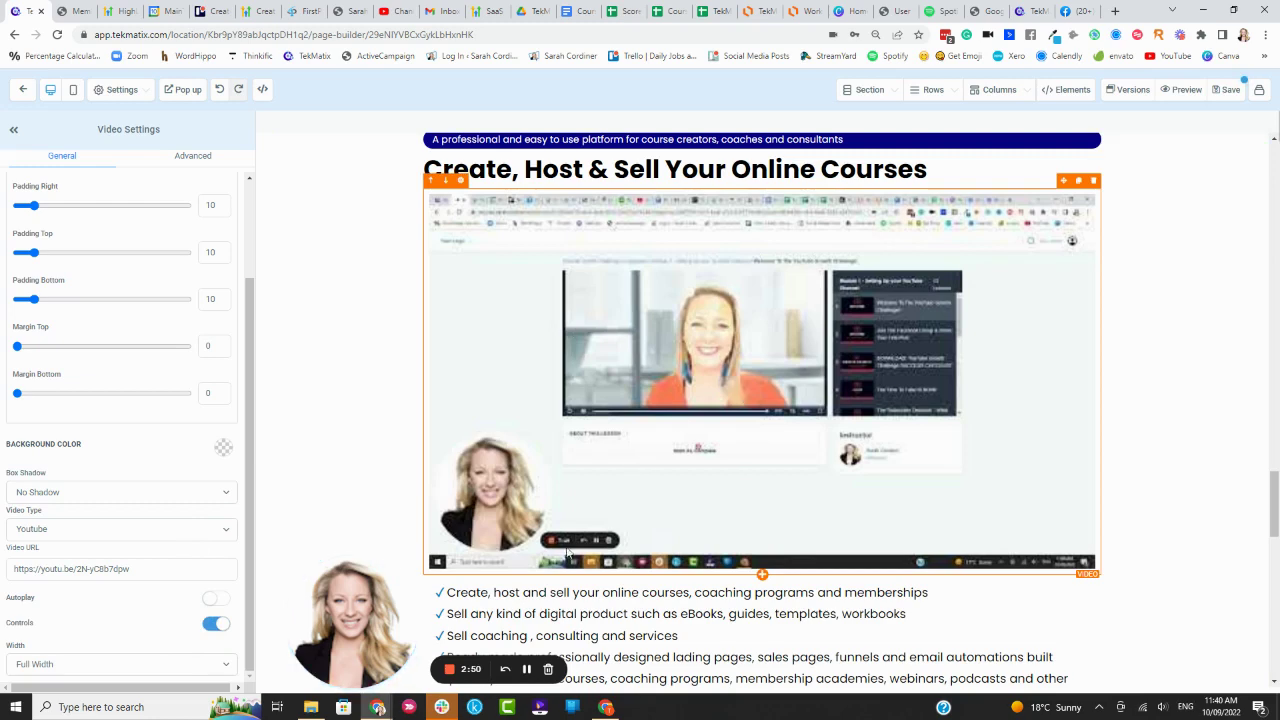
scroll(640, 506, up, 3)
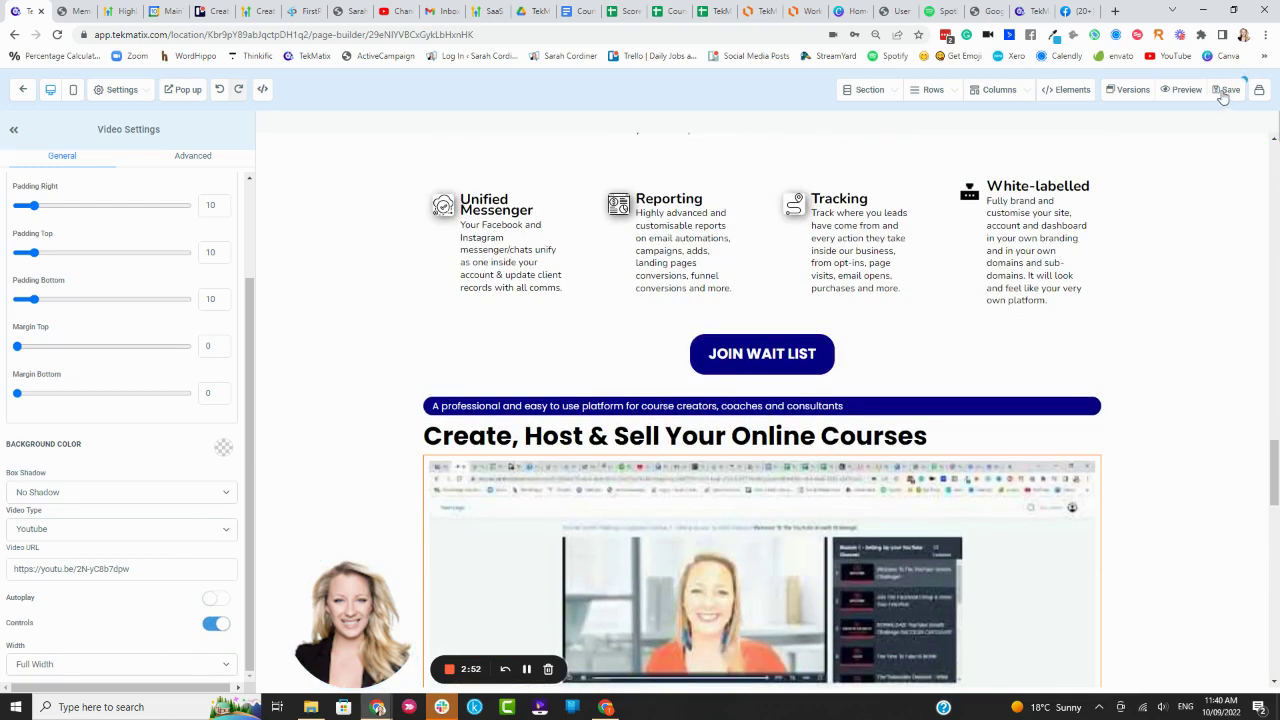
- Save the edited homepage and open it in preview
click(1222, 92)
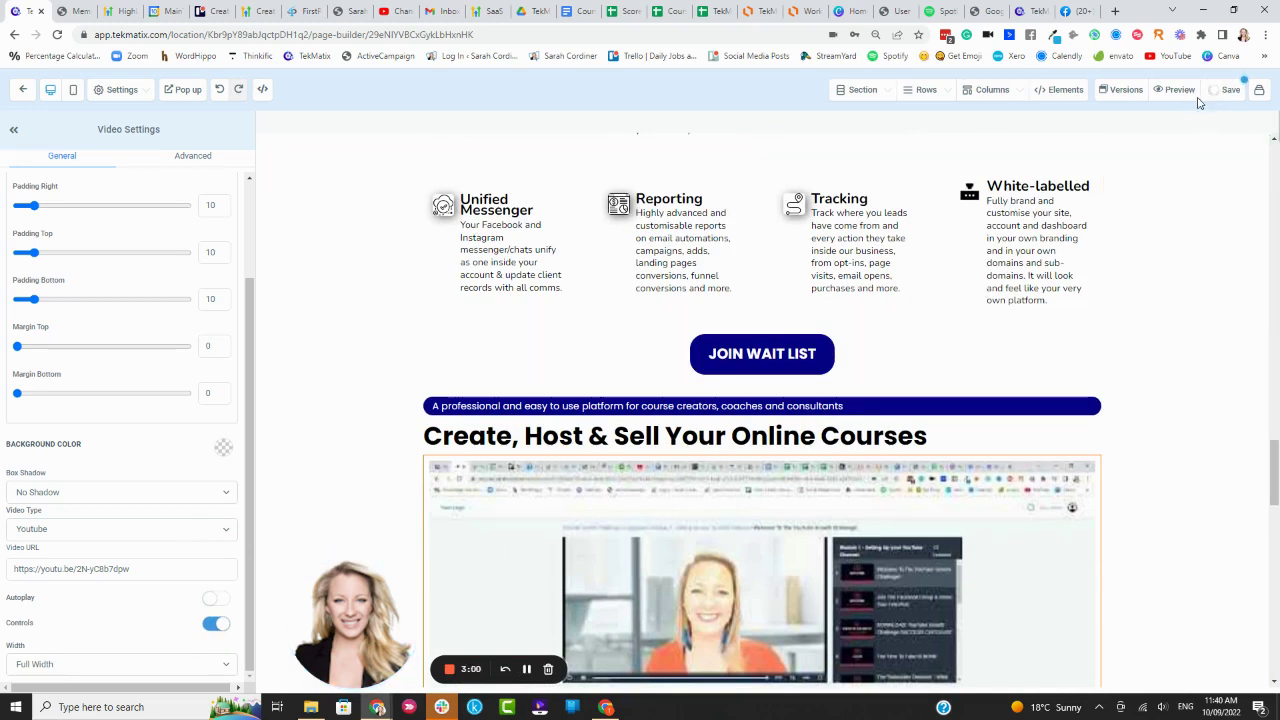
click(1185, 97)
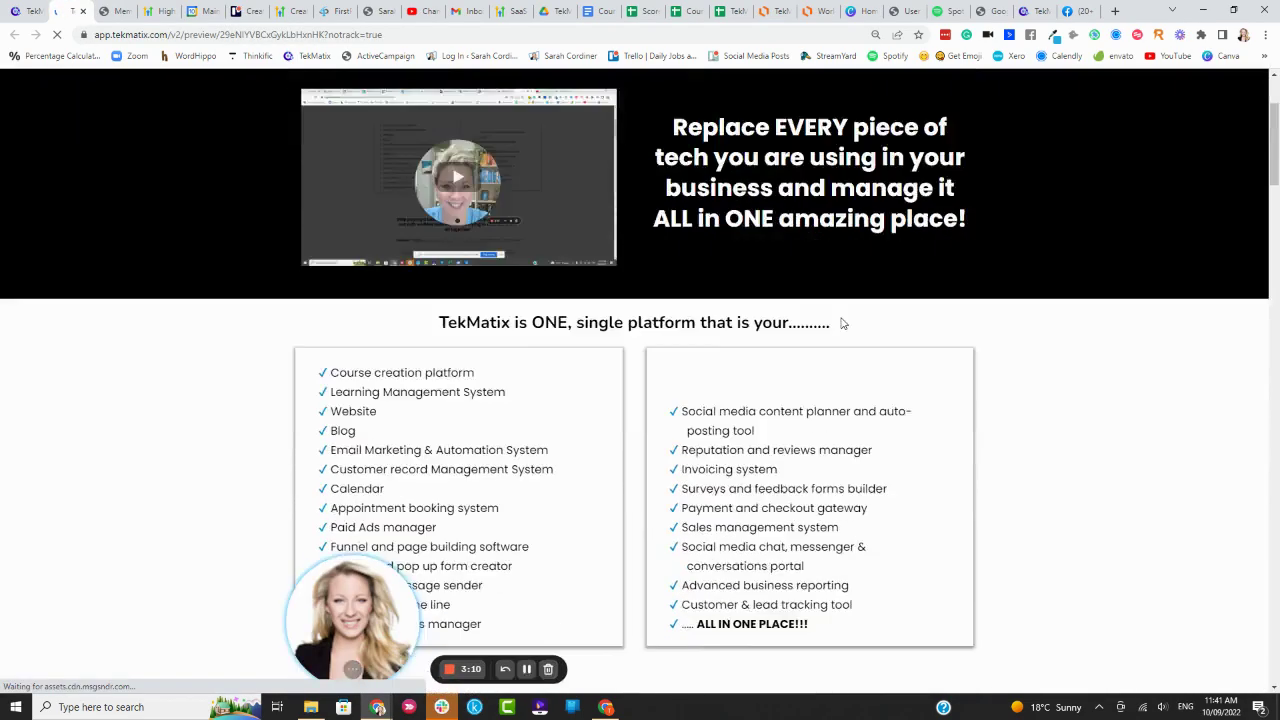
- In the preview, scroll to the embedded YouTube video, play it, then pause it
scroll(841, 322, down, 2)
scroll(841, 325, down, 5)
scroll(842, 330, down, 3)
scroll(843, 336, down, 5)
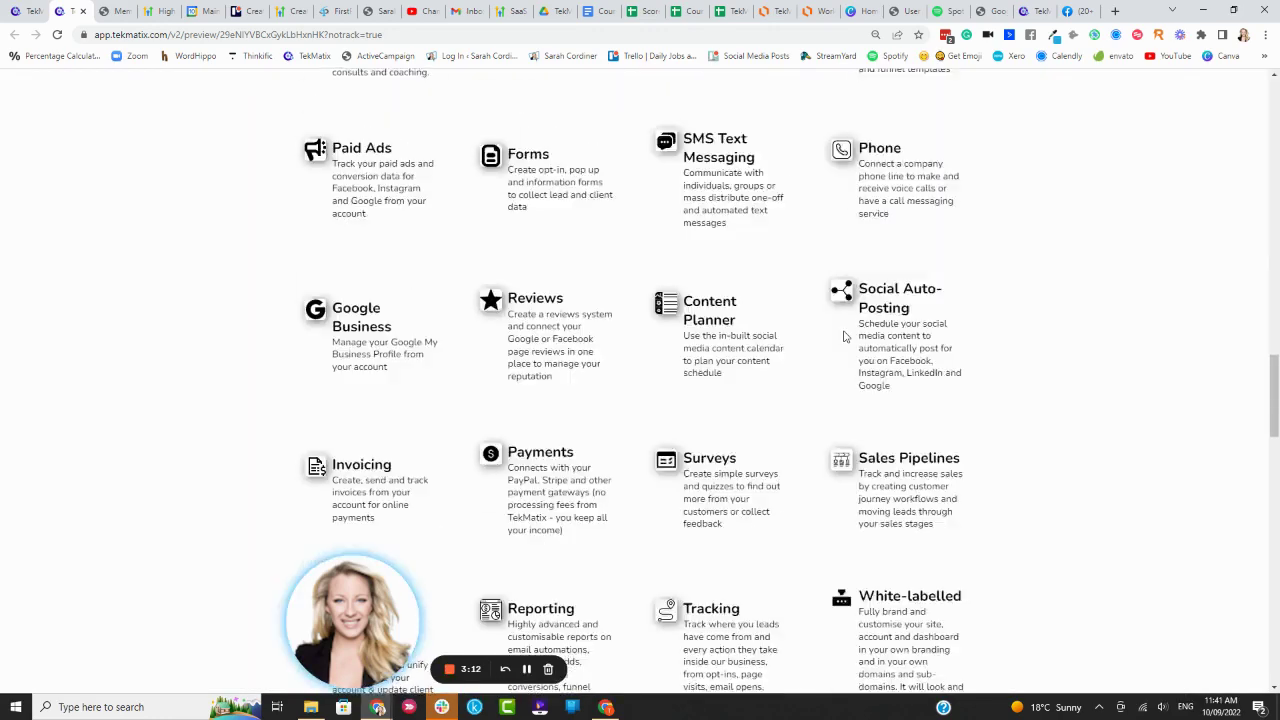
scroll(843, 336, down, 4)
scroll(860, 330, down, 3)
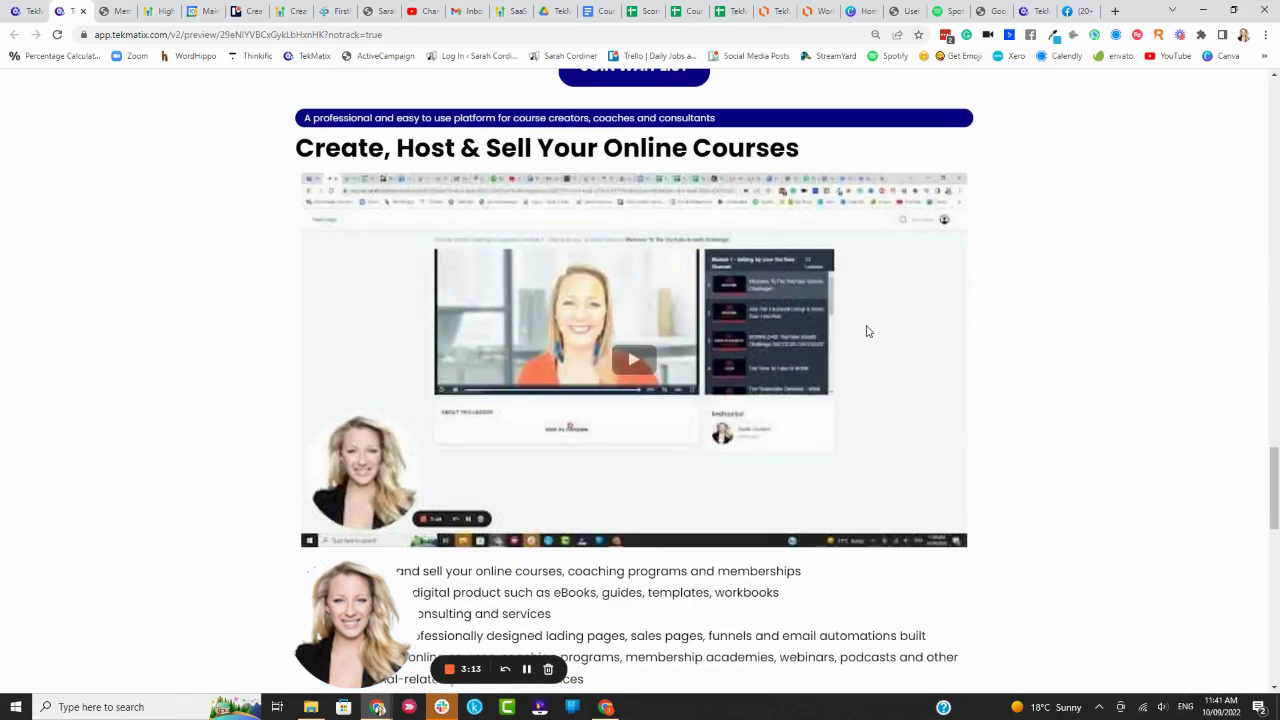
click(634, 358)
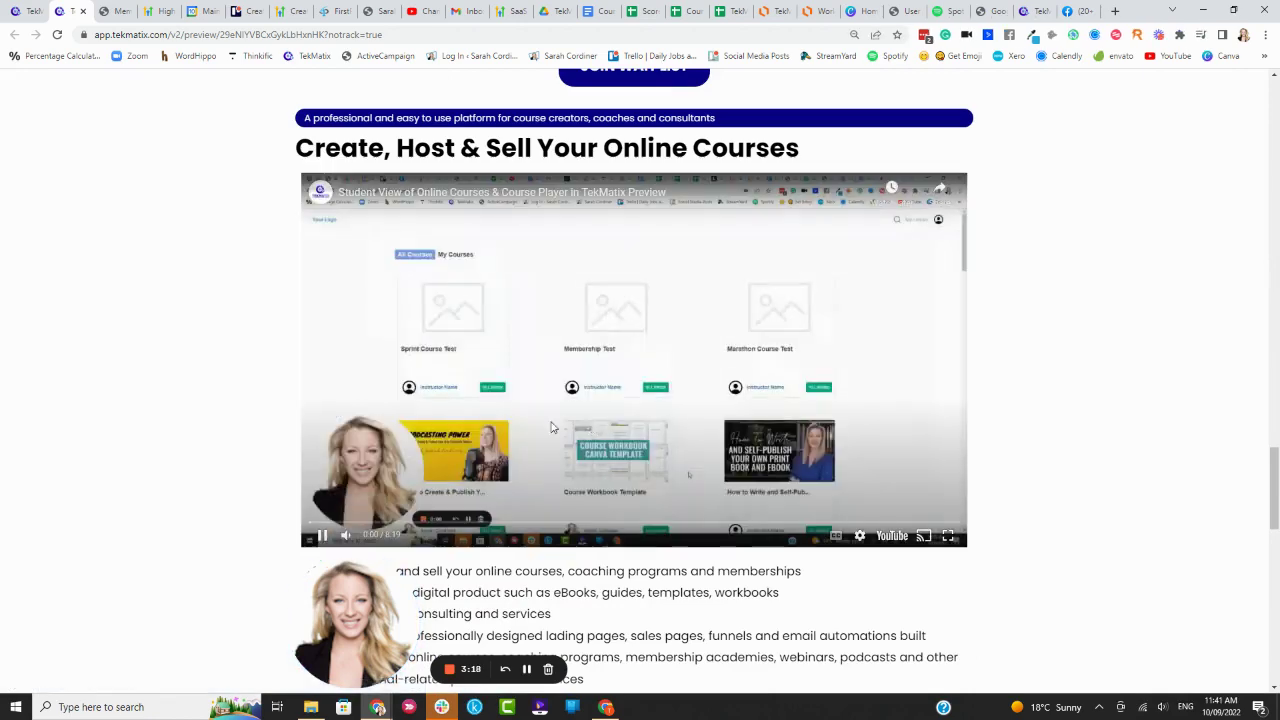
click(322, 537)
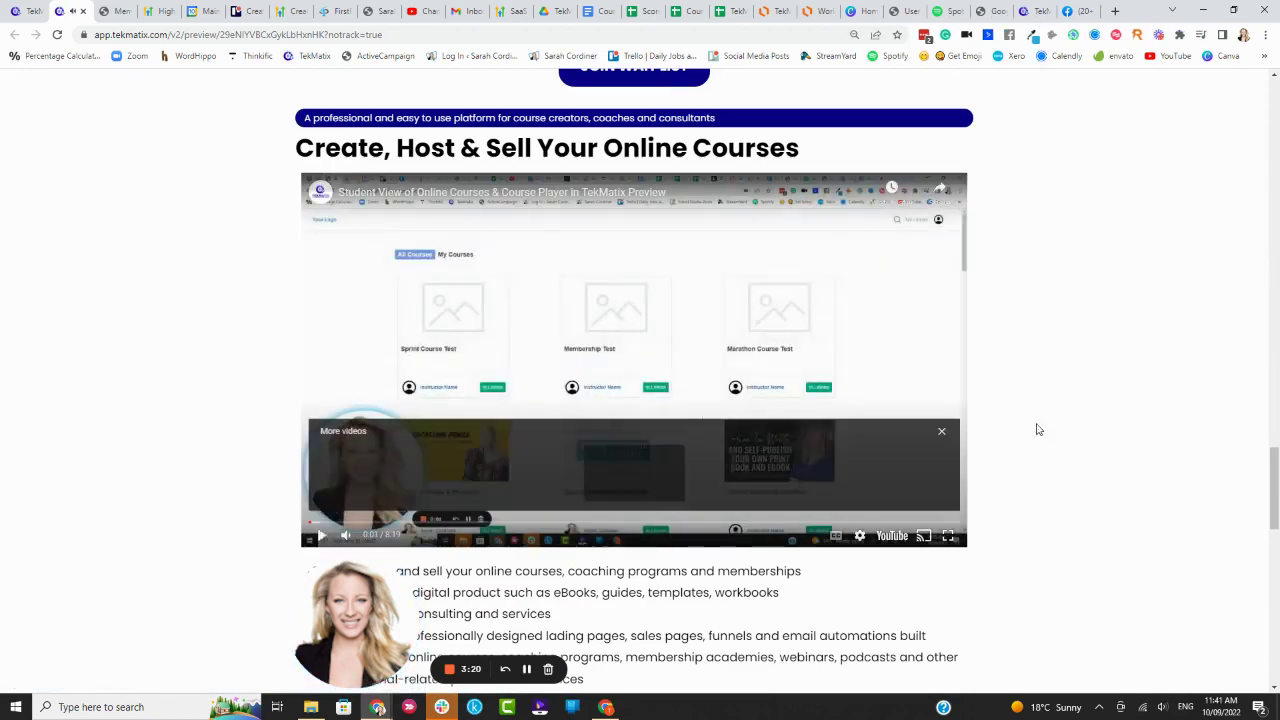
- Scroll back to the top of the preview and return to the page-builder tab
scroll(1080, 374, up, 1)
scroll(1051, 338, up, 4)
scroll(1051, 338, up, 5)
scroll(600, 300, up, 5)
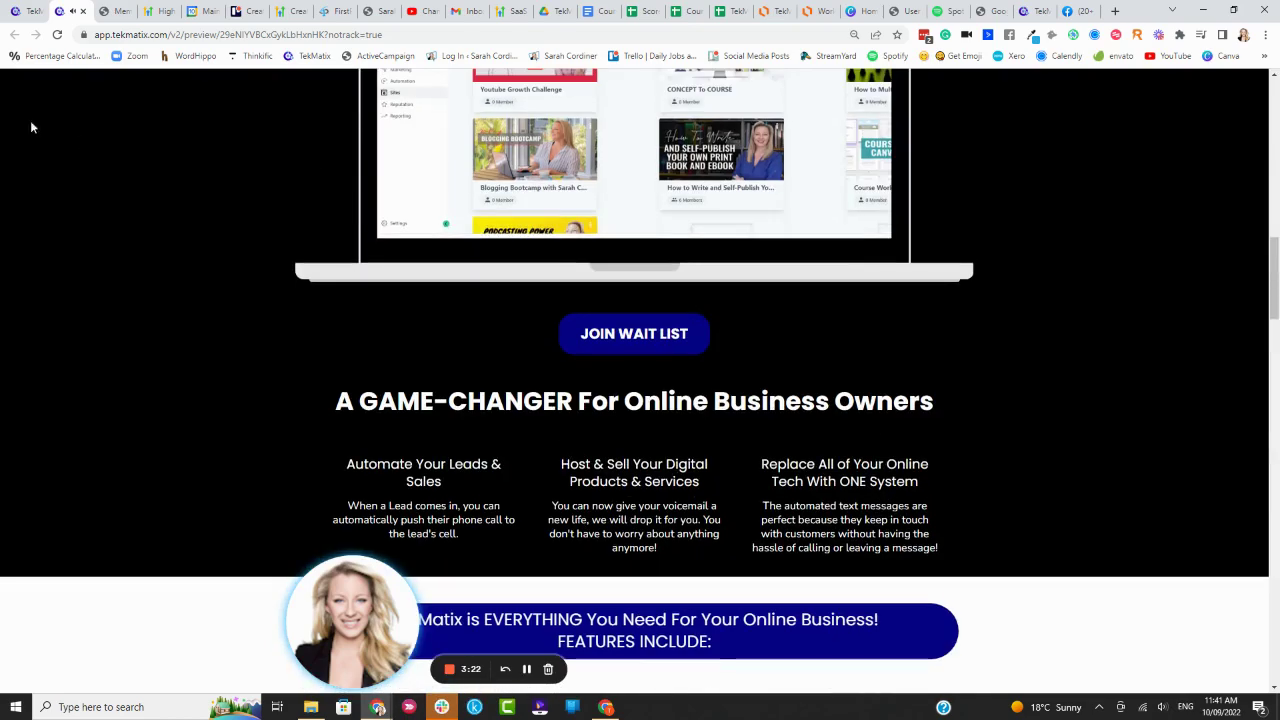
click(25, 11)
- Exit the builder back to the Tekmatix, Waitlist and Thank you pages list
scroll(410, 320, up, 4)
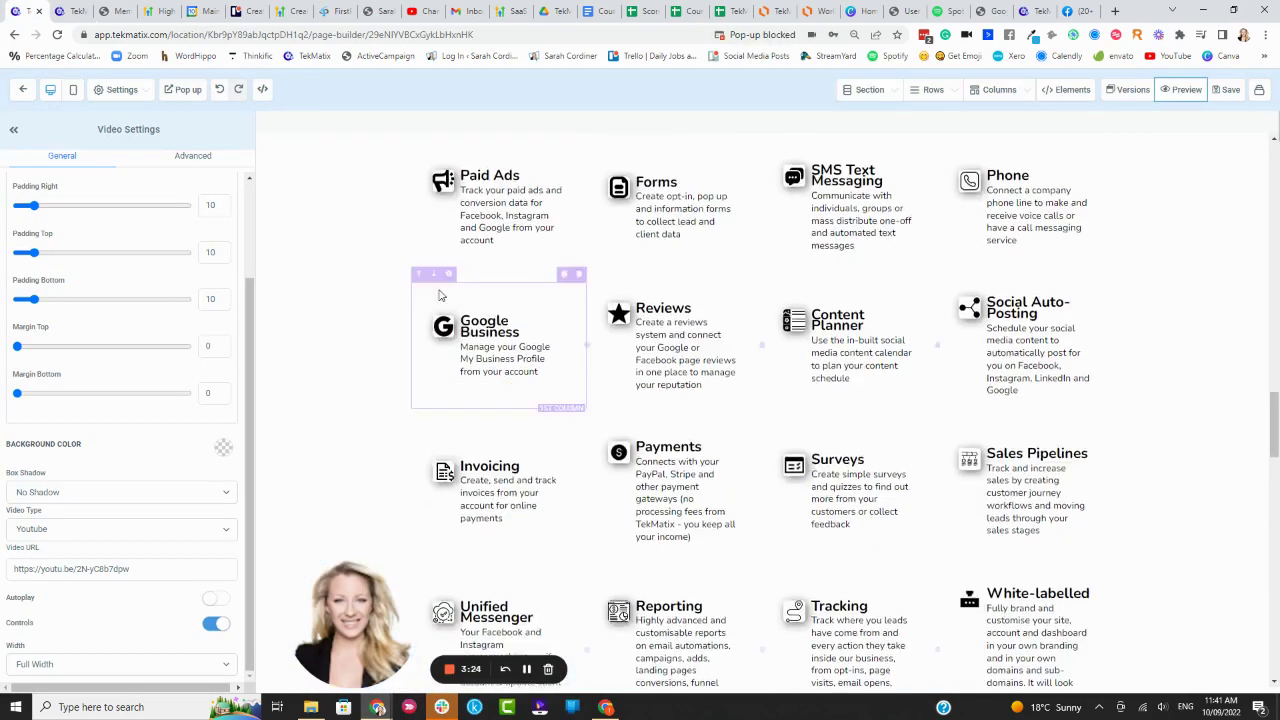
scroll(360, 290, up, 4)
scroll(380, 175, up, 4)
scroll(380, 175, up, 6)
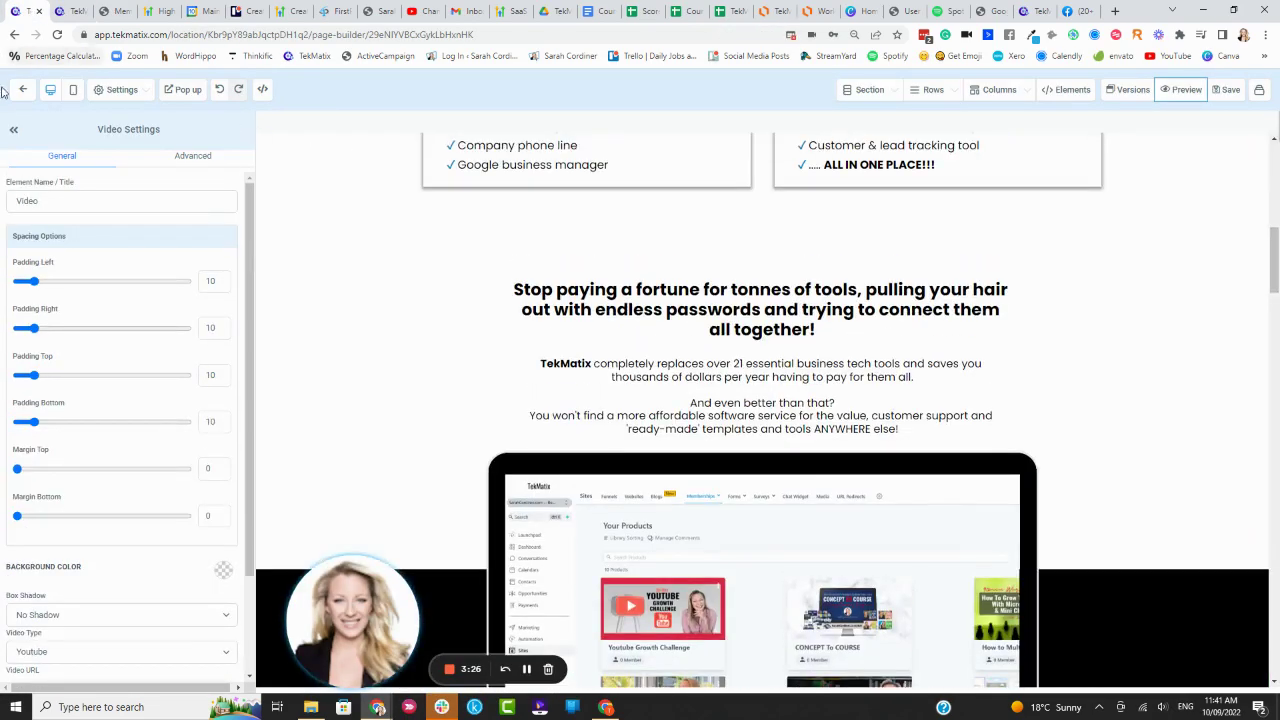
click(23, 89)
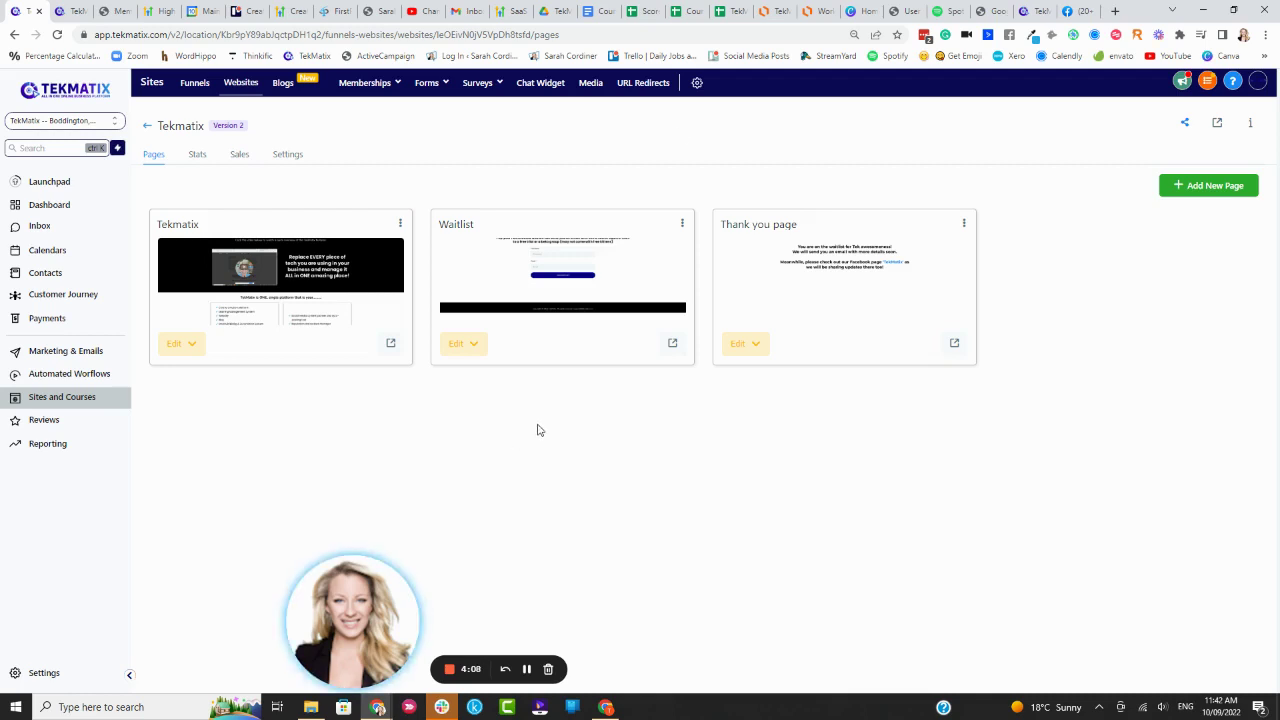
- Switch to the browser tab showing the live tekmatix.com homepage
click(1030, 10)
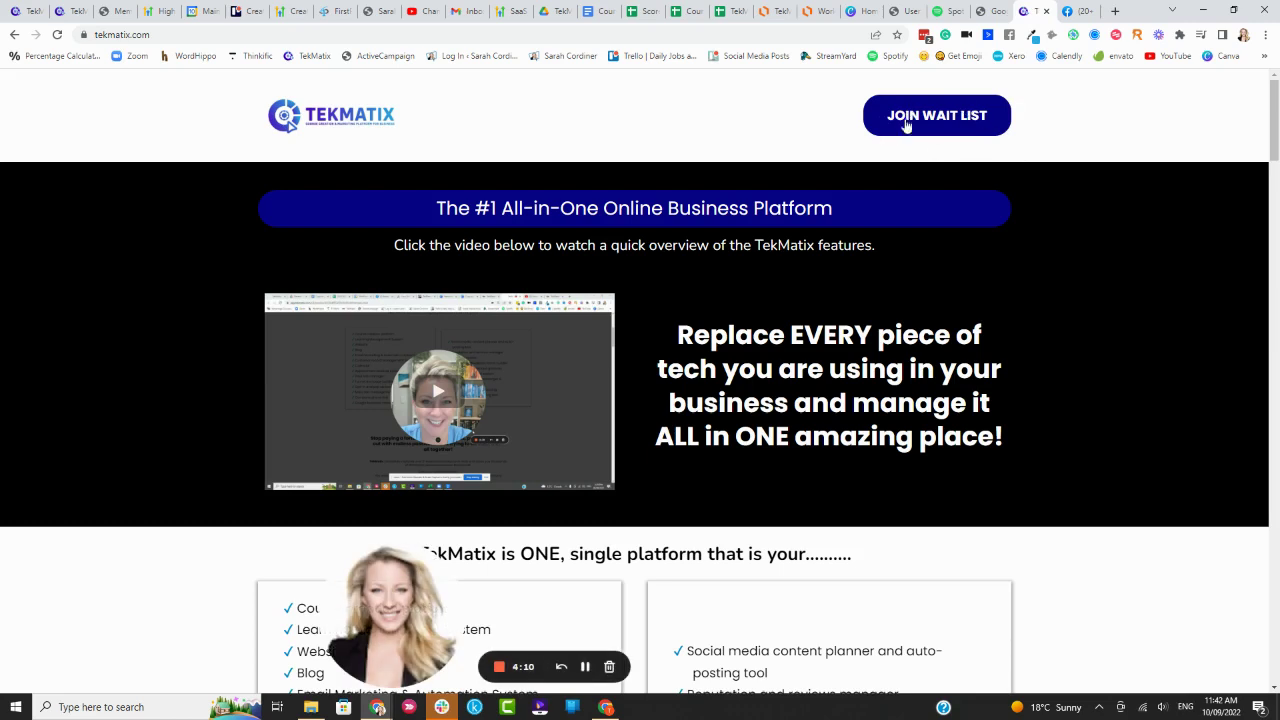